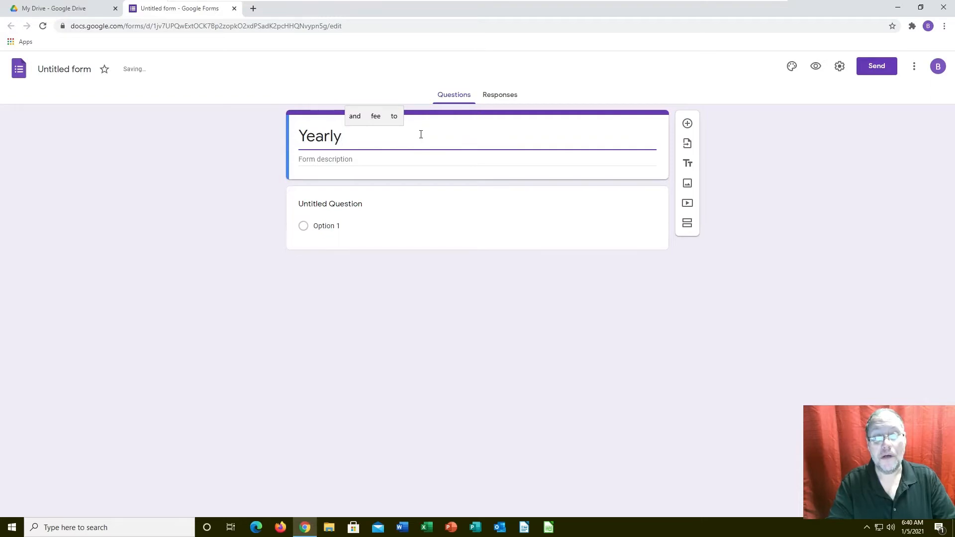
Complete the form title as "Yearly Review" and enter the description "This is a review of client who have used Computer Garage this past year.".
type("Review")
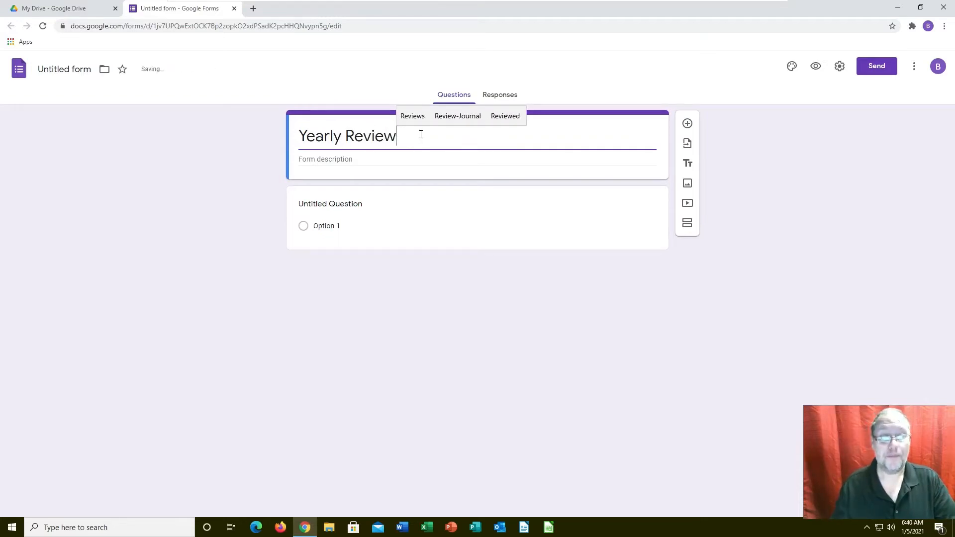
left_click(394, 159)
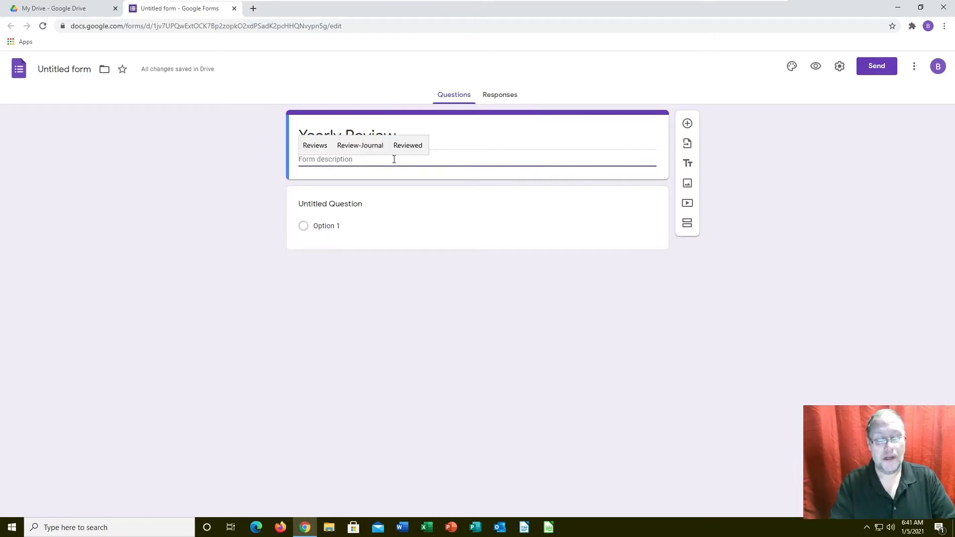
type("I")
key("BackSpace")
type("T")
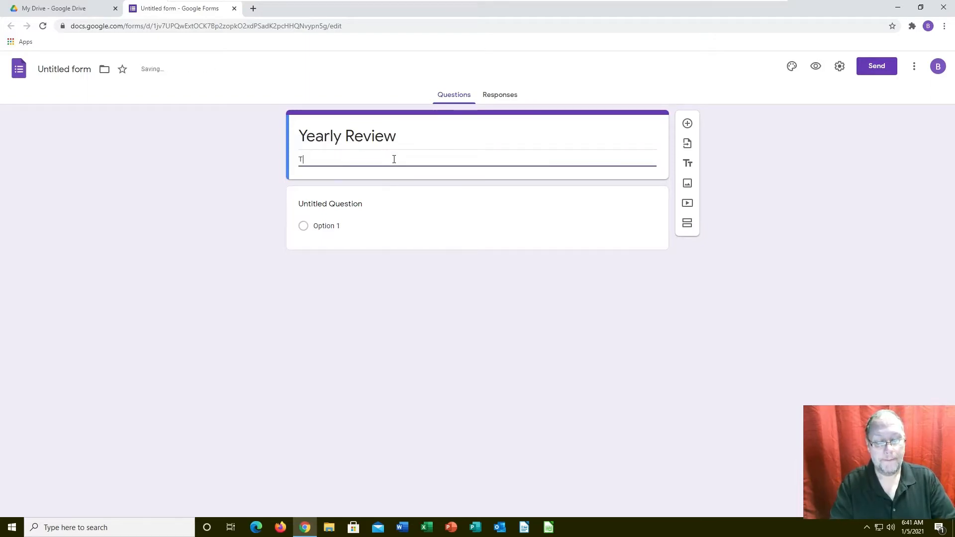
type("his is a ")
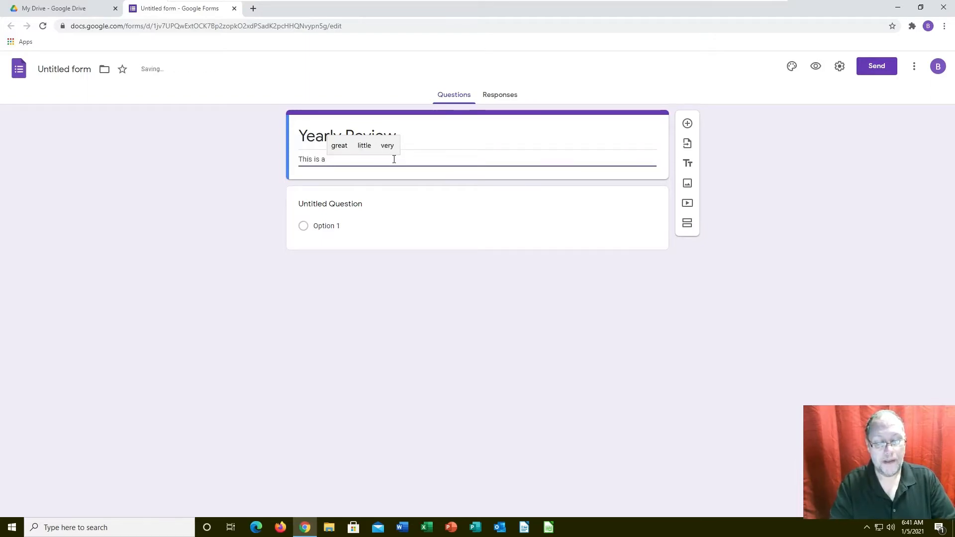
type("review o")
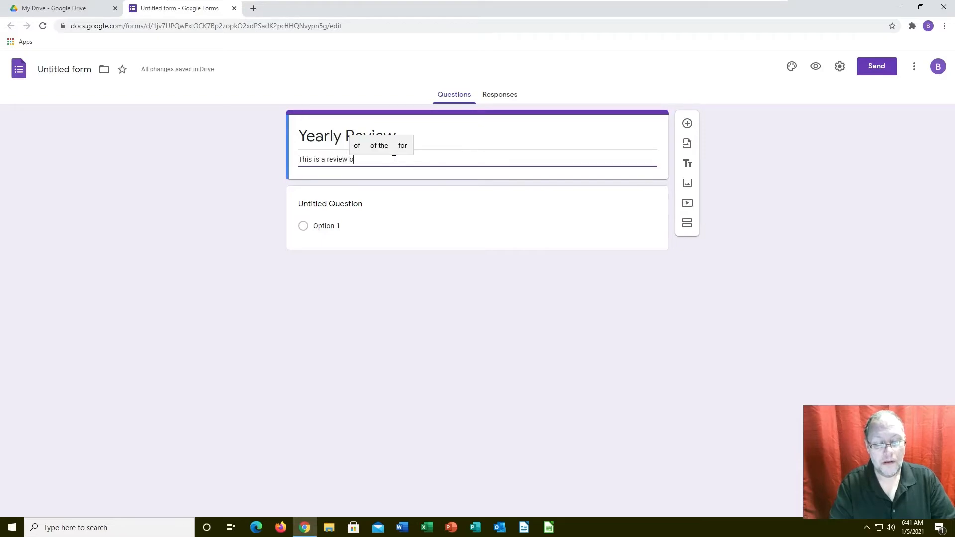
type("f client ")
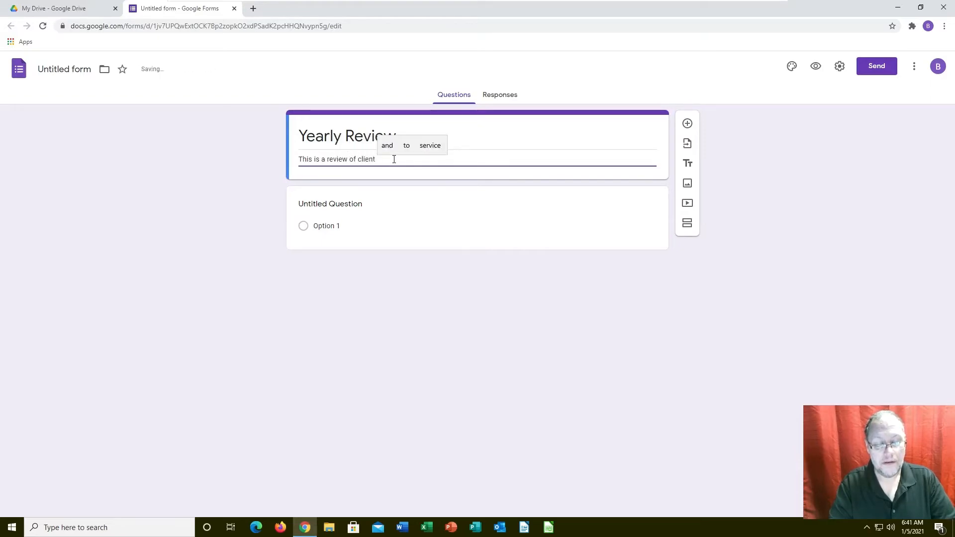
type("who have ")
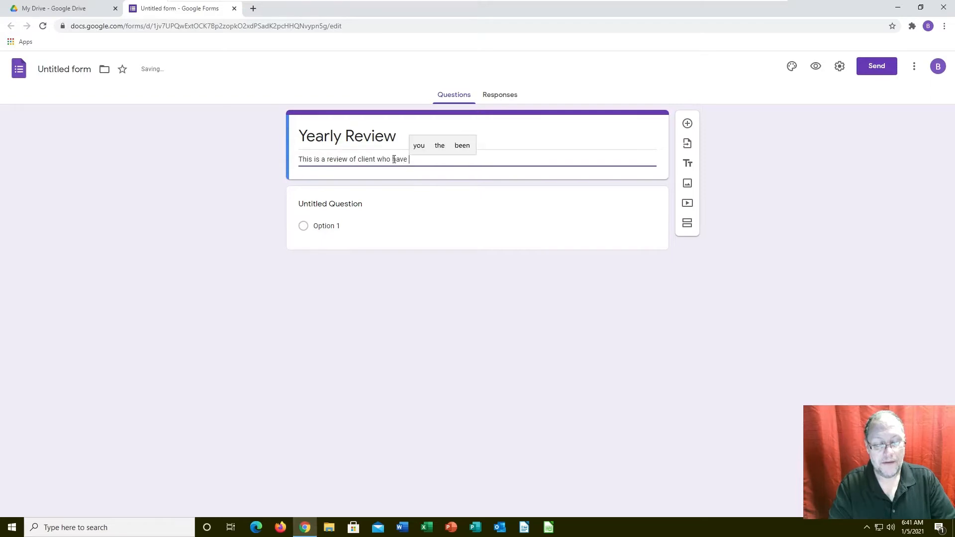
type("used Comp")
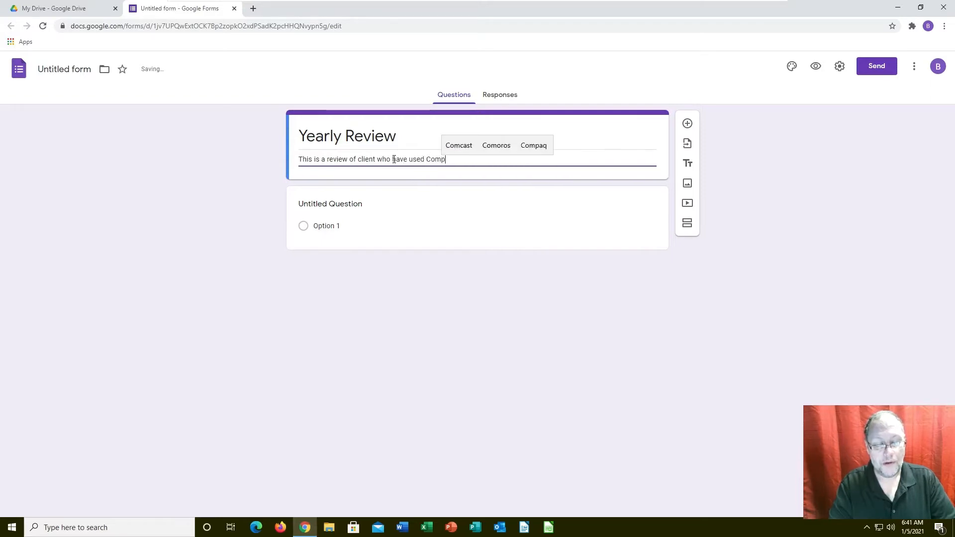
type("uter Garage ")
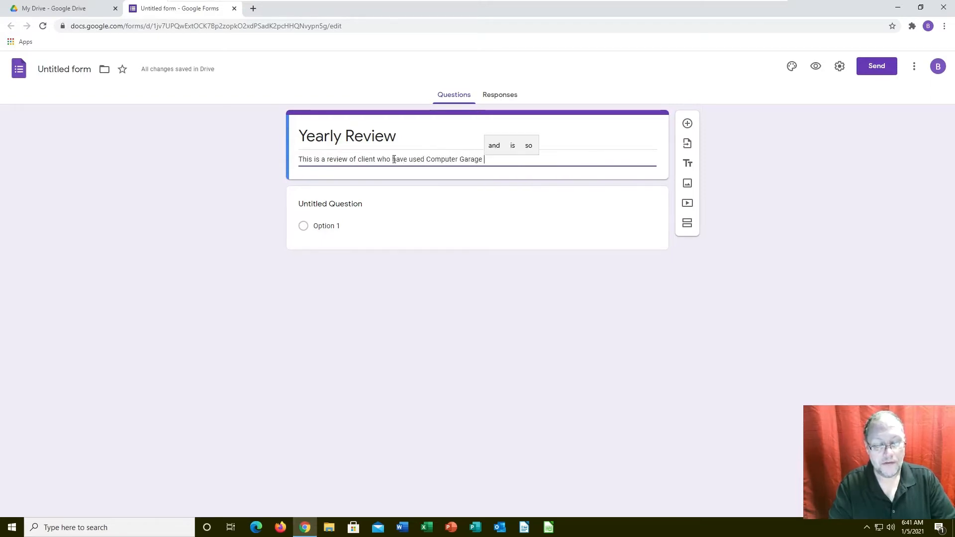
type("this ")
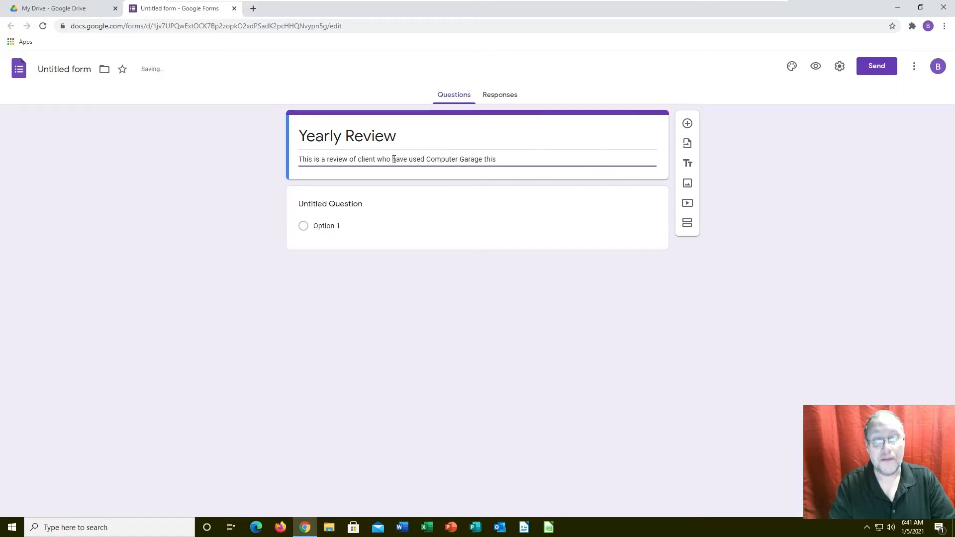
type("past year.")
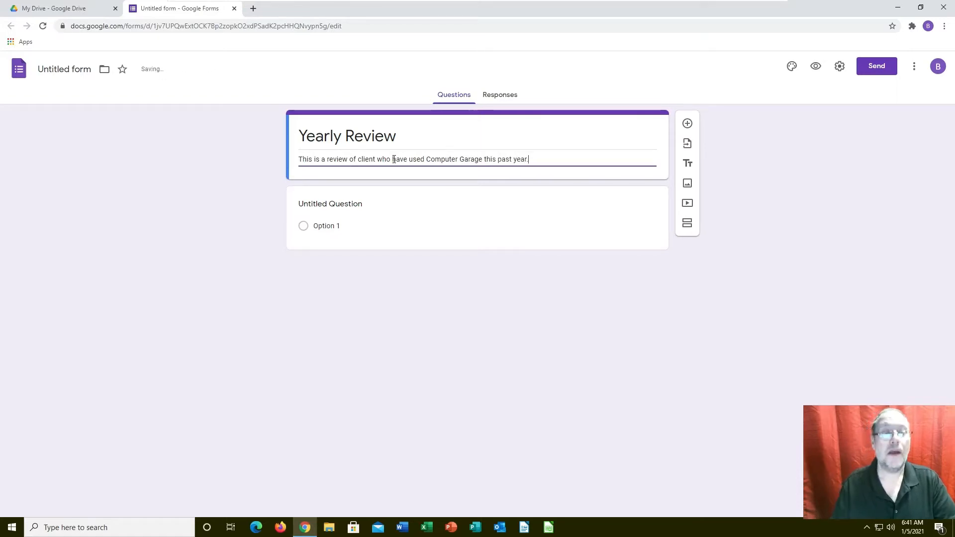
Replace the untitled question's text with "Were you satified with your service?".
left_click(386, 209)
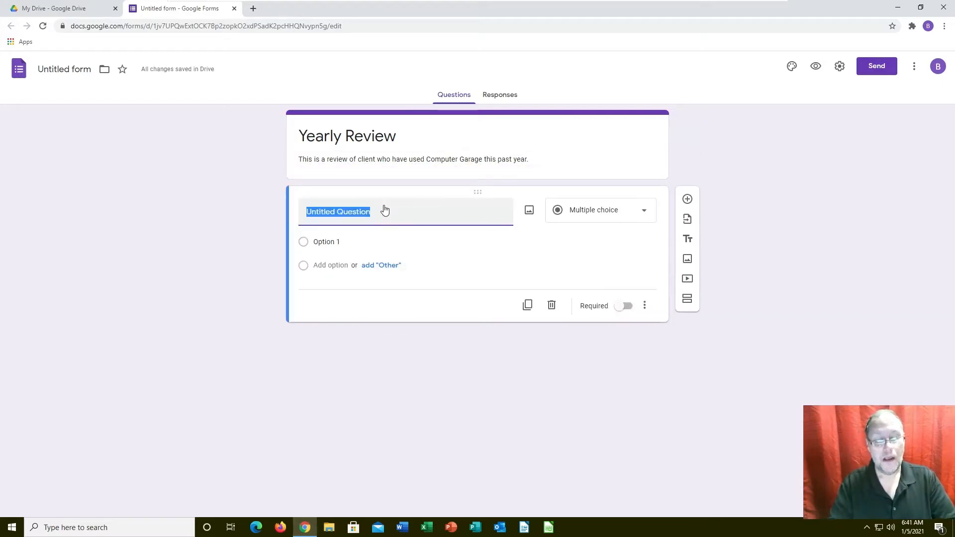
type("Were you s")
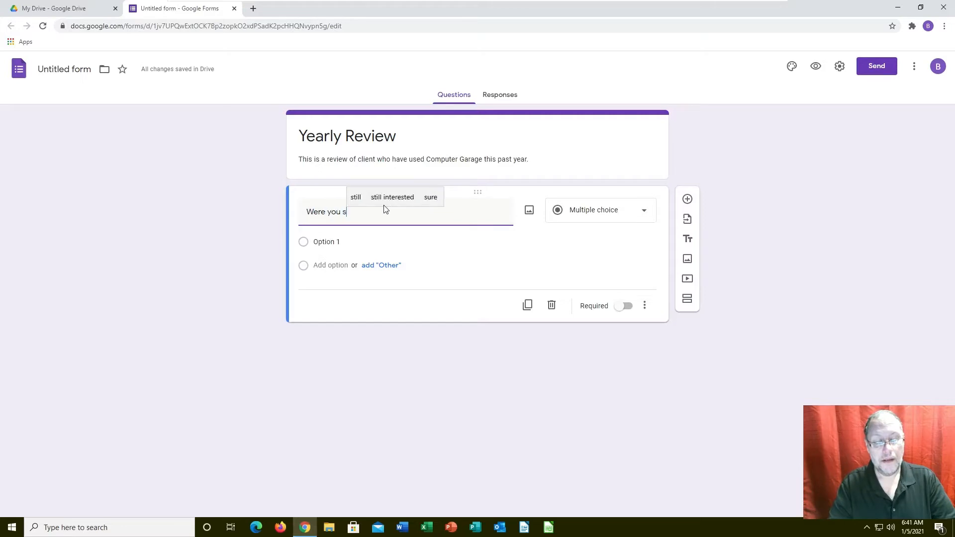
type("ati")
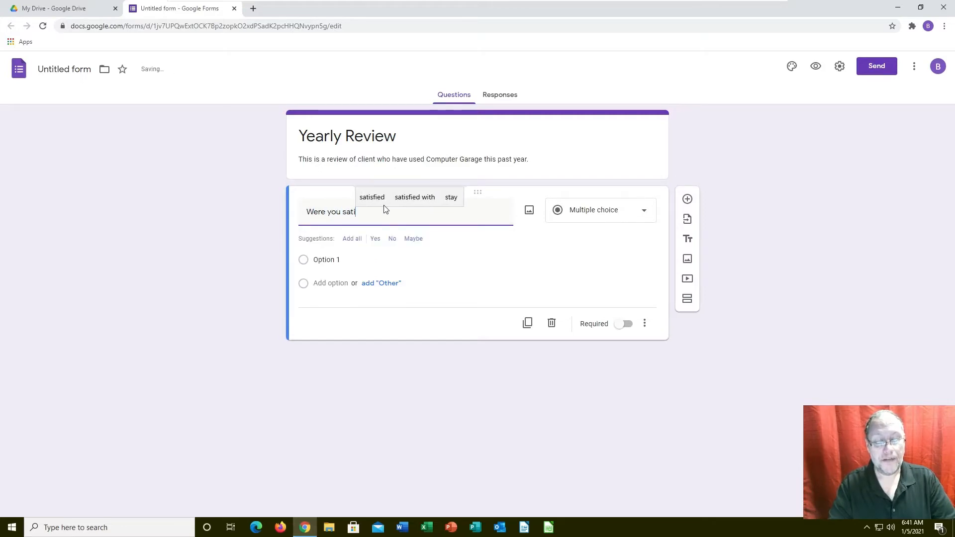
type("fied with your")
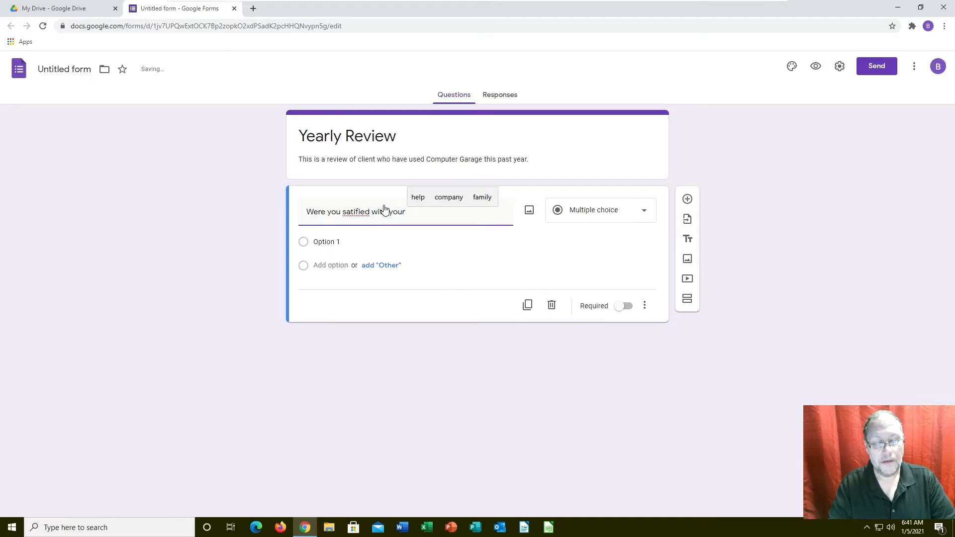
type(" service.")
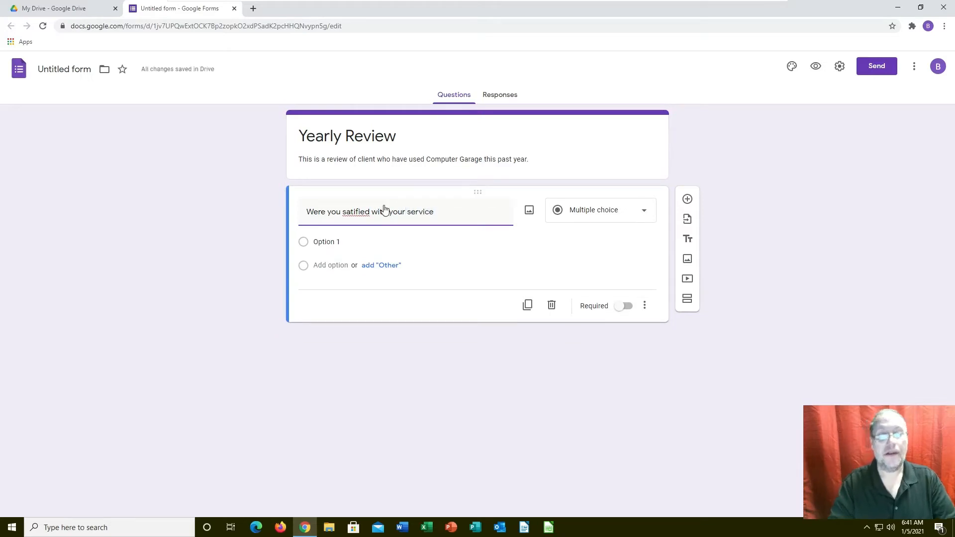
key("BackSpace")
type("?")
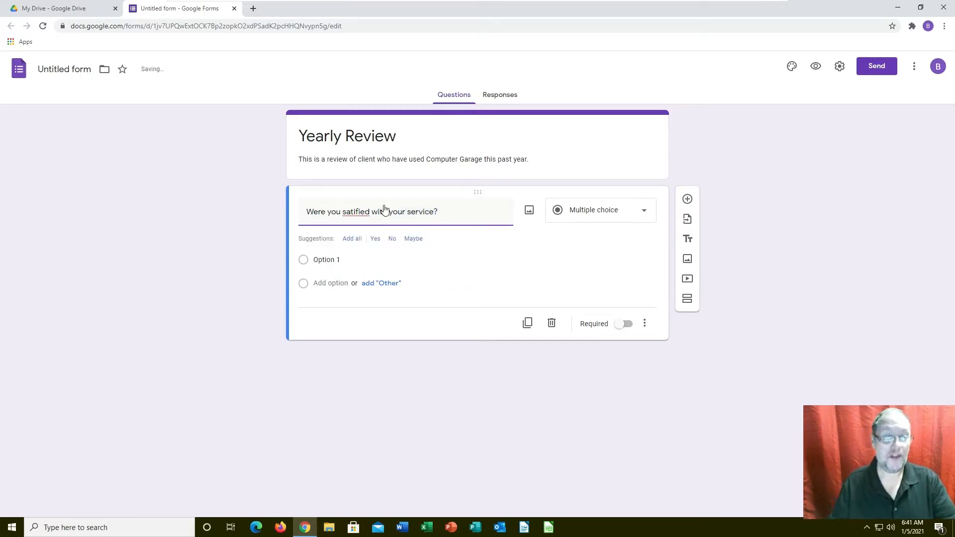
Correct the misspelled word in the service question to "satisfied".
right_click(362, 216)
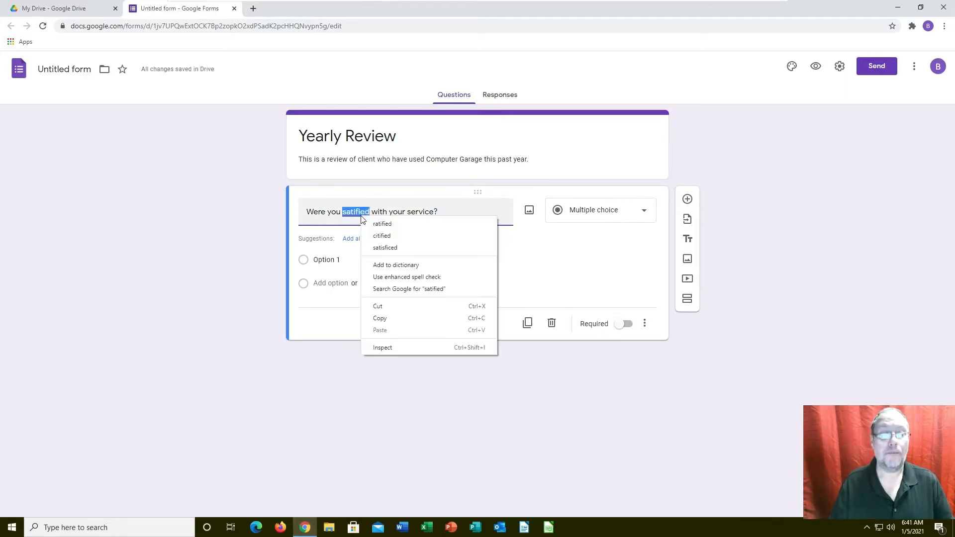
left_click(402, 248)
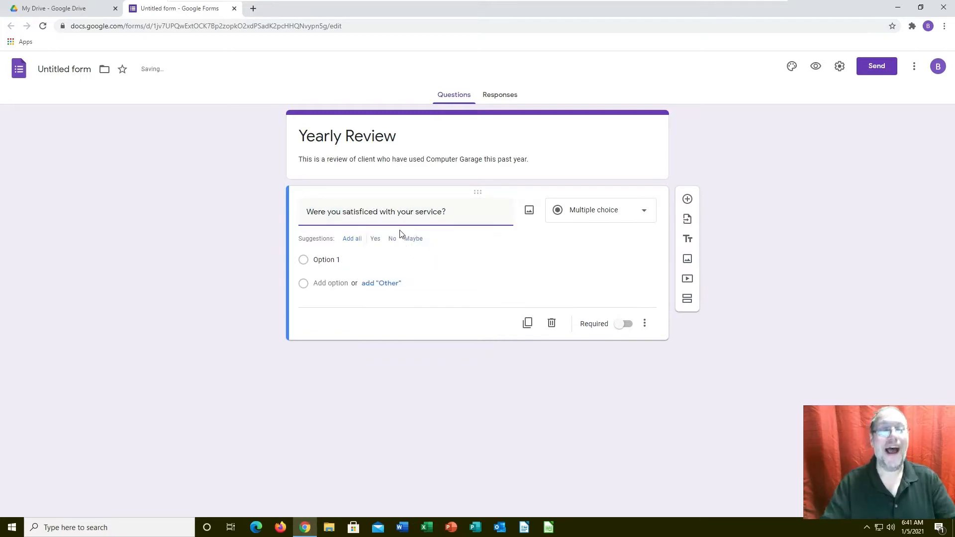
key("BackSpace")
key("BackSpace")
key("BackSpace")
key("BackSpace")
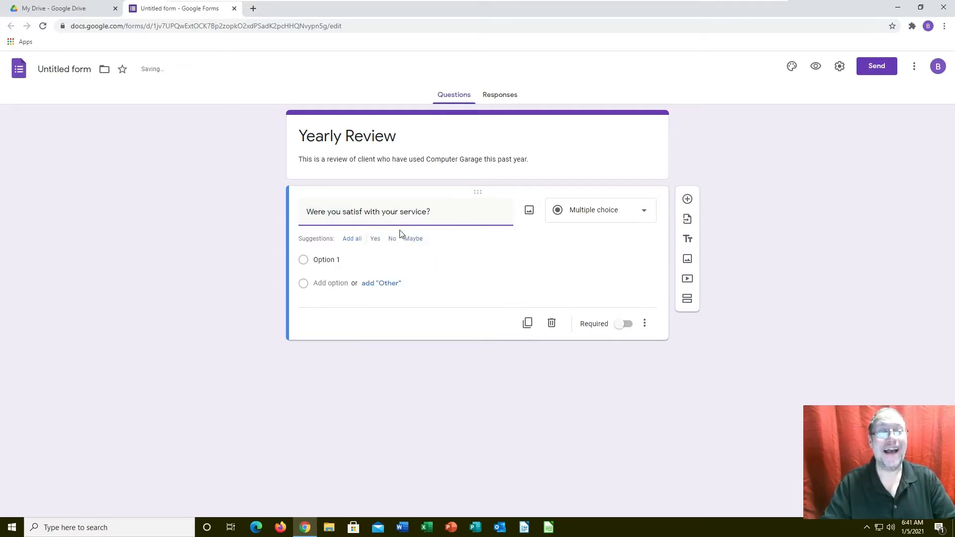
type("ied")
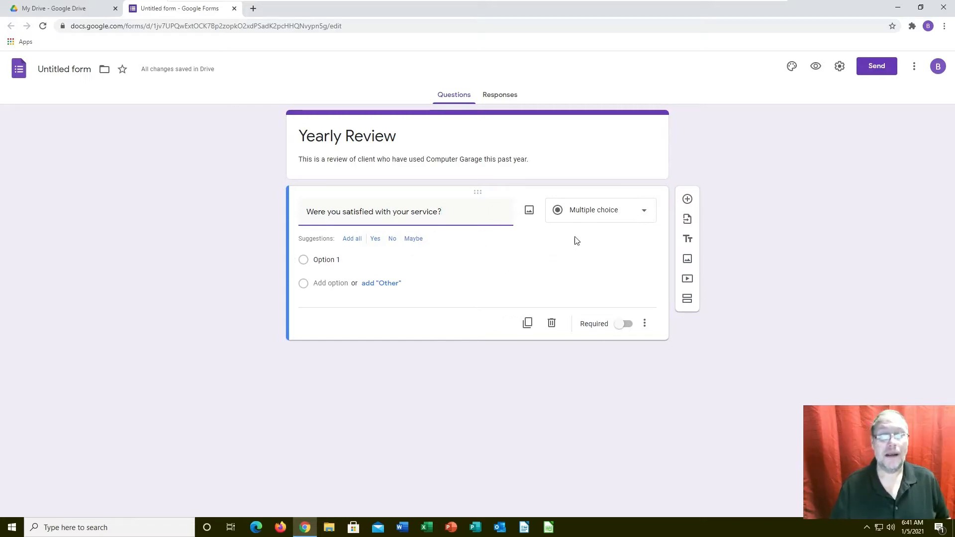
Change the service question to a linear scale running from 1 to 6.
left_click(622, 214)
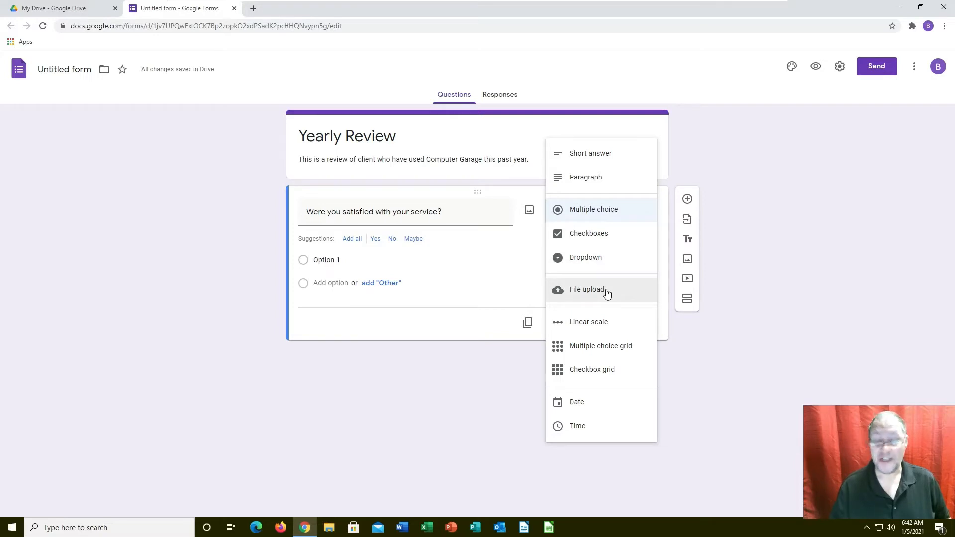
left_click(604, 324)
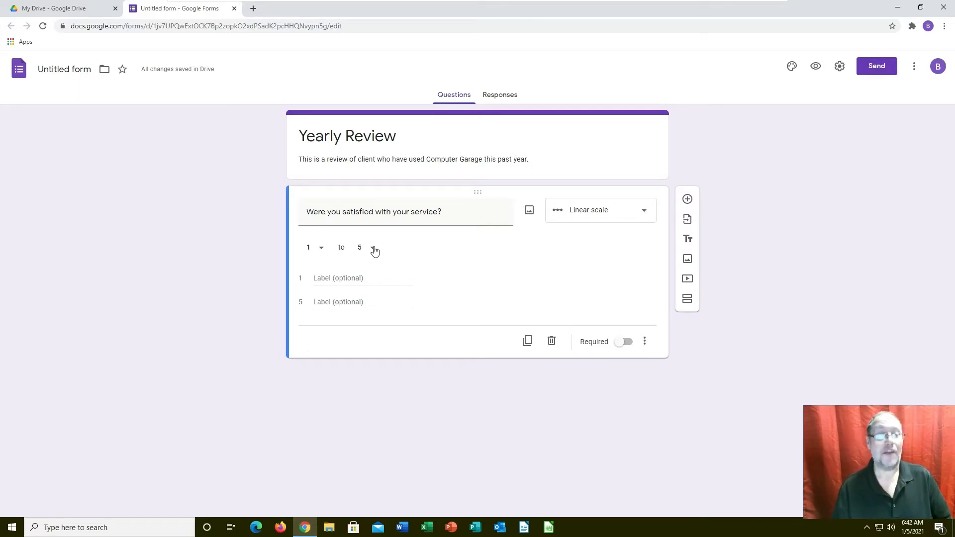
left_click(373, 248)
left_click(365, 278)
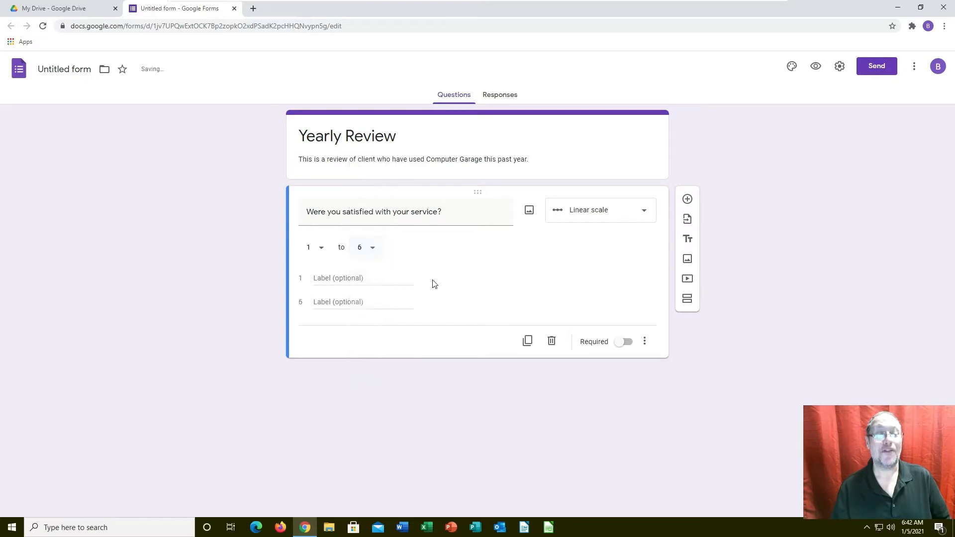
Label scale value 1 as "Worst" and value 6 as "Best", and make the service question required.
left_click(396, 280)
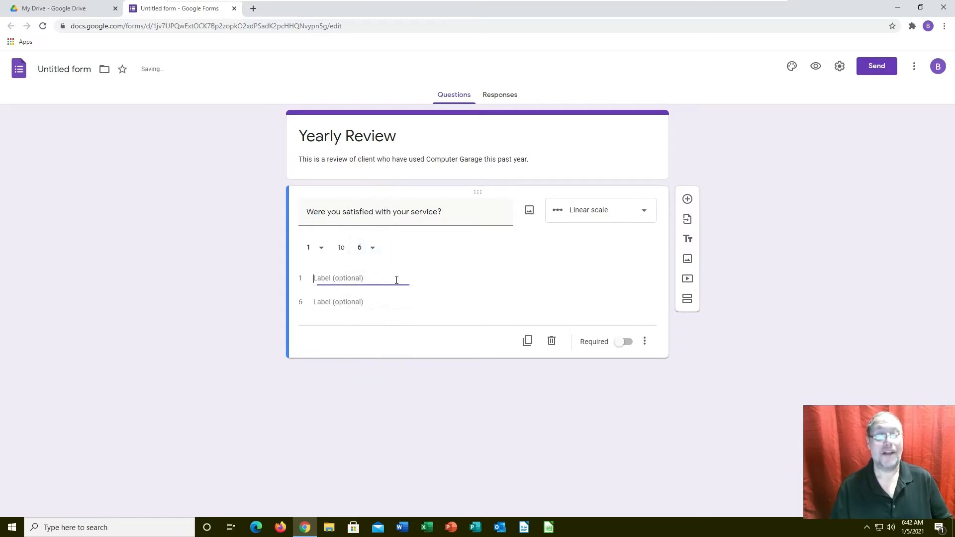
type("Wors")
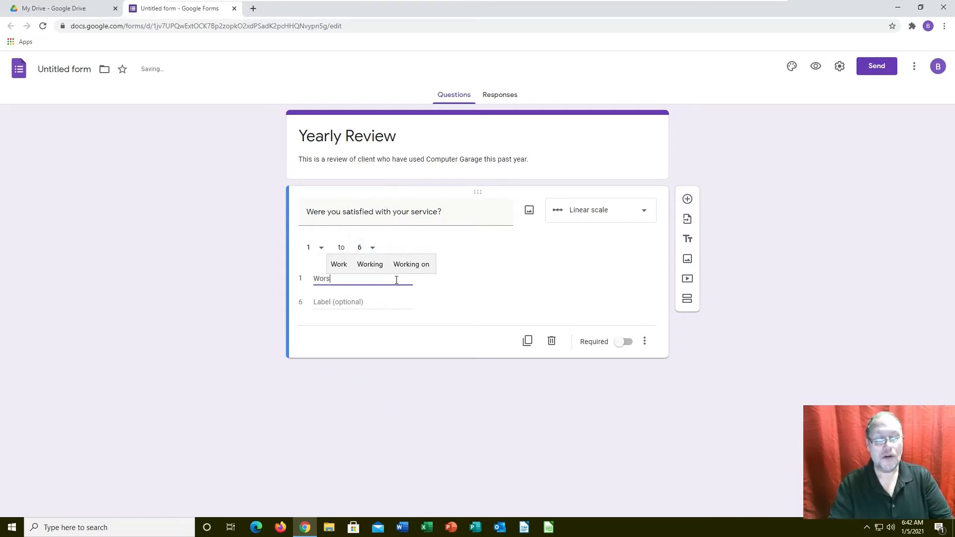
type("t")
left_click(386, 302)
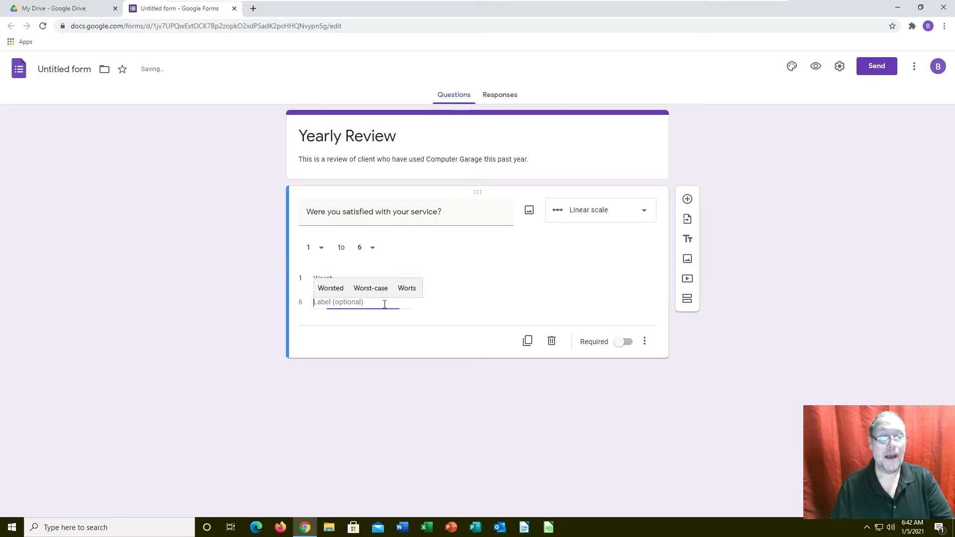
type("Best")
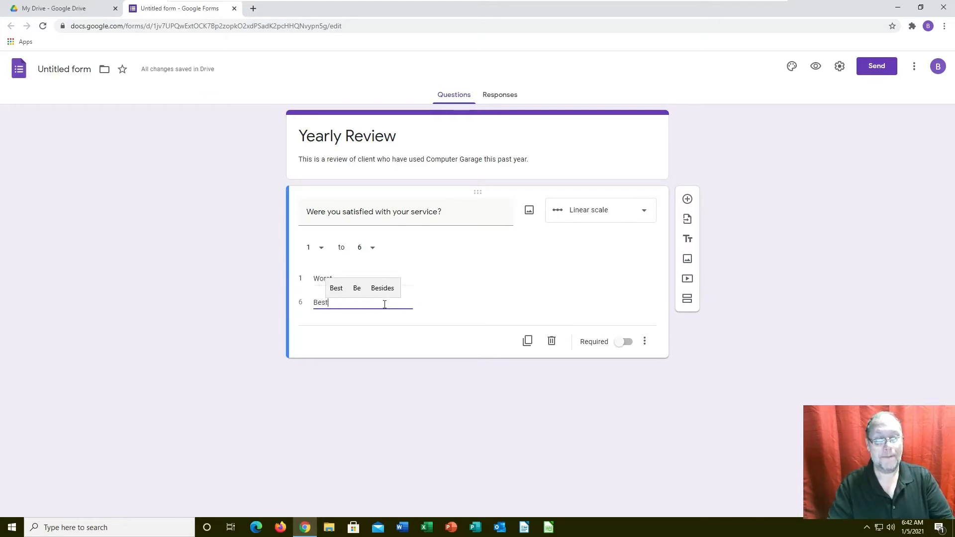
left_click(454, 308)
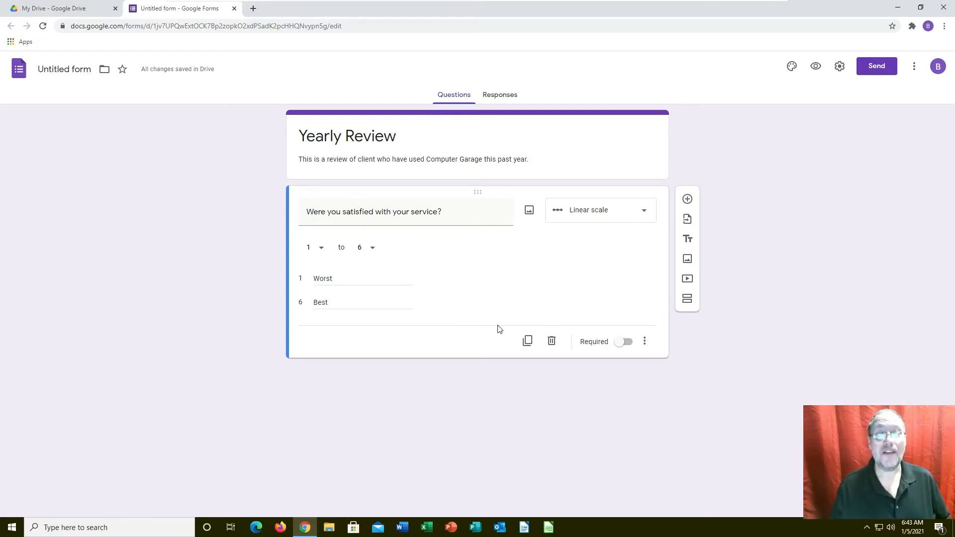
left_click(626, 342)
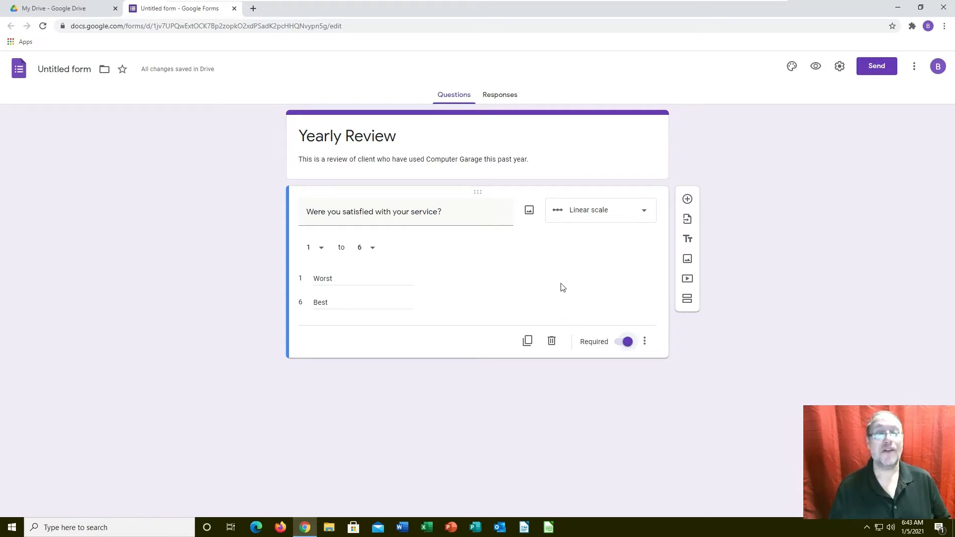
Add a second question reading "Were you happy with the price".
left_click(688, 199)
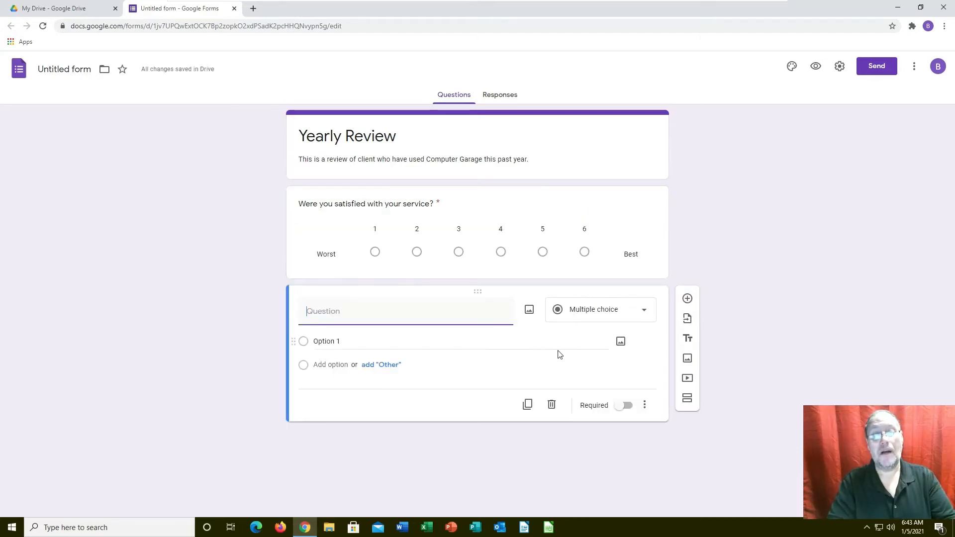
type("W")
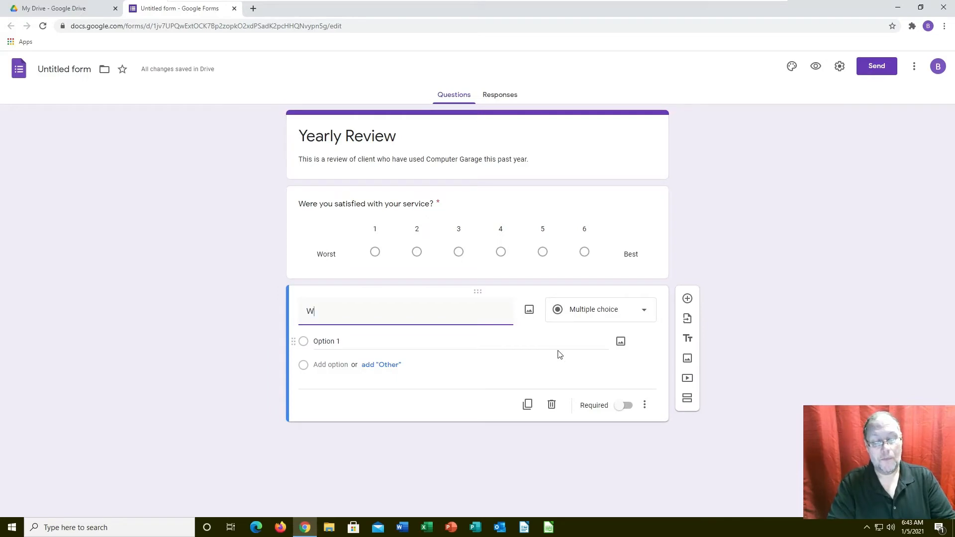
type("ere you happy ")
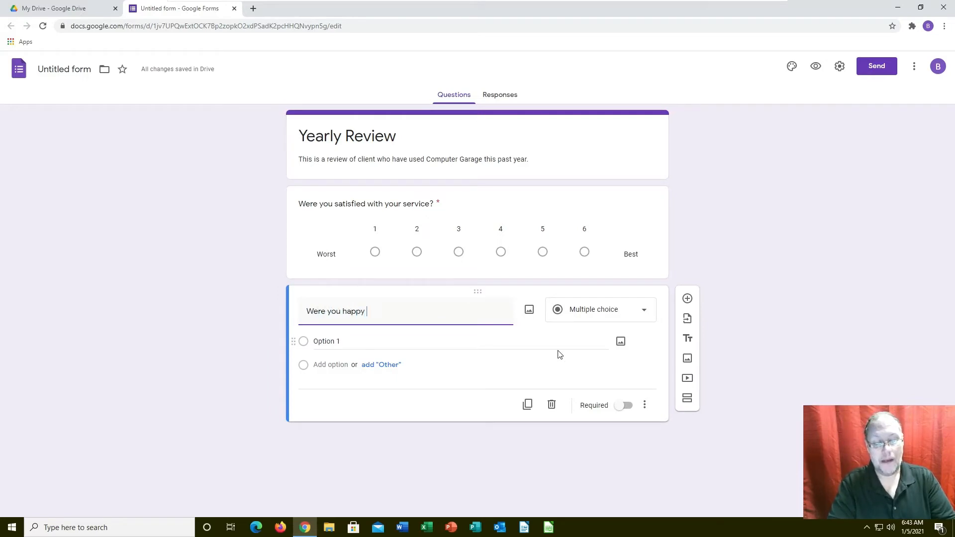
type("with the price")
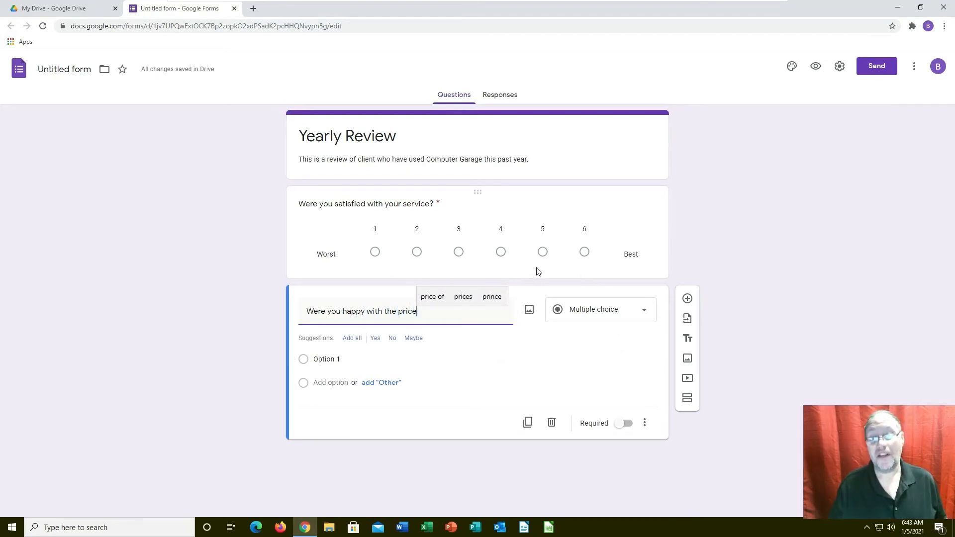
Keep the price question as multiple choice and give it the answer options "Yes" and "No".
left_click(609, 320)
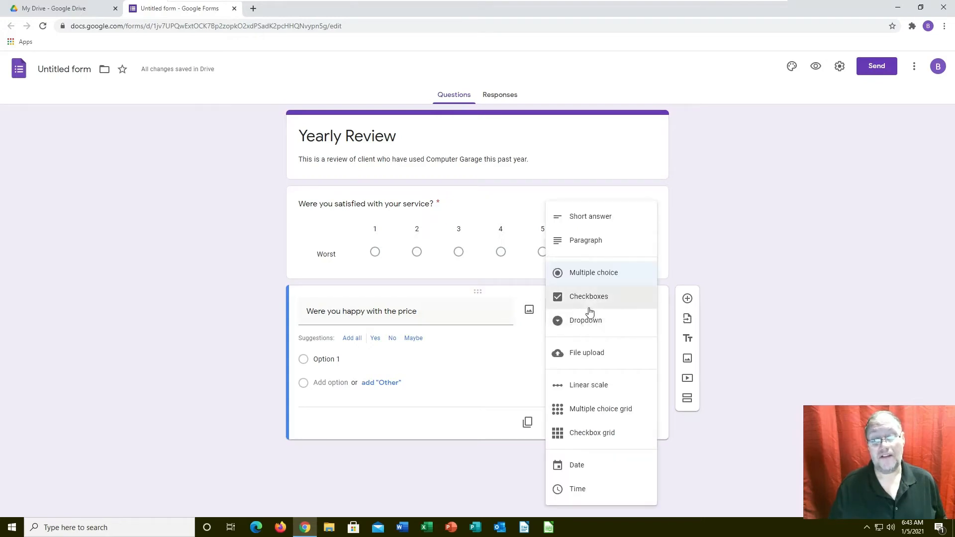
left_click(589, 274)
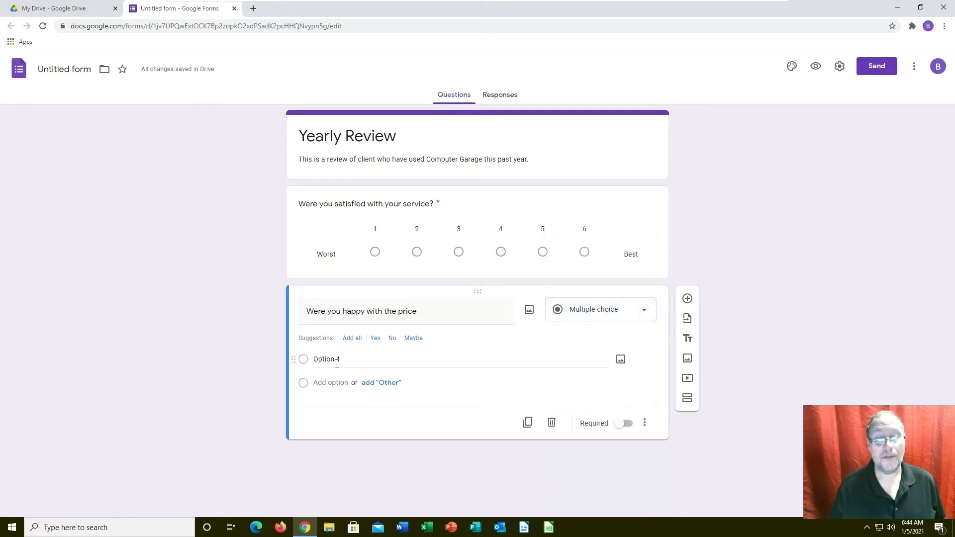
left_click(319, 361)
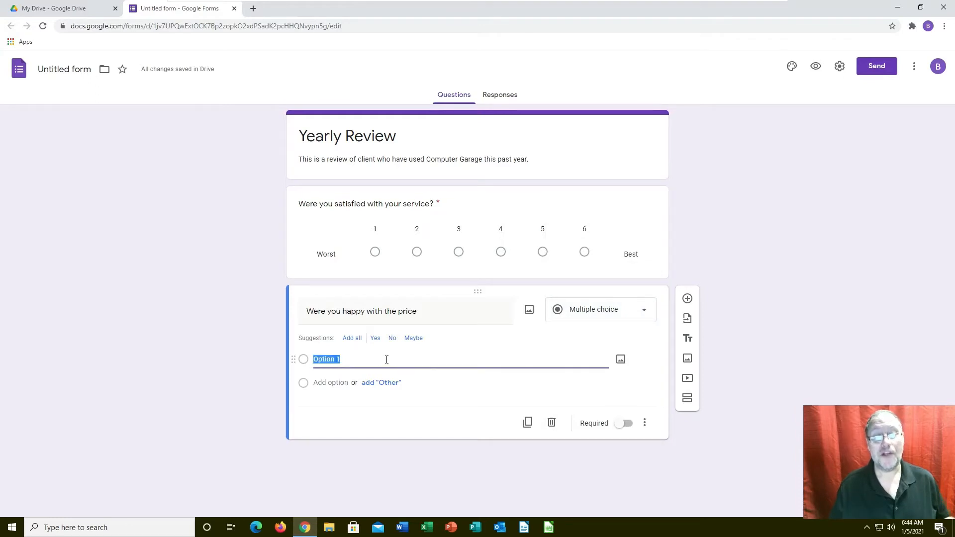
type("Yes")
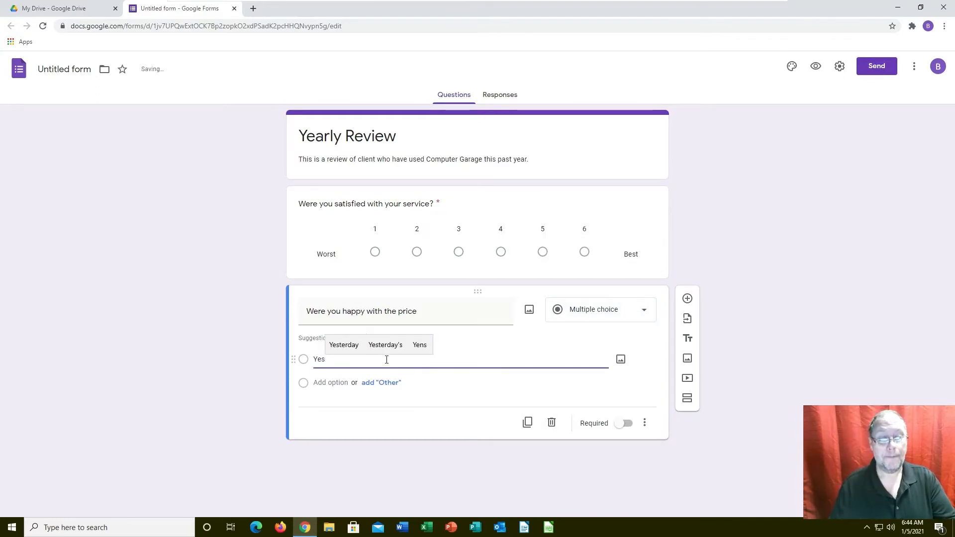
left_click(336, 382)
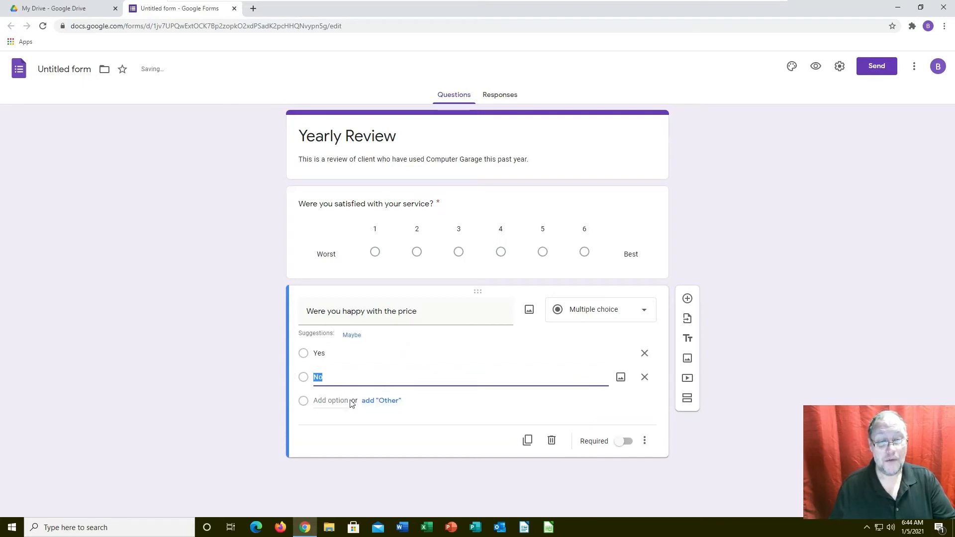
left_click(388, 404)
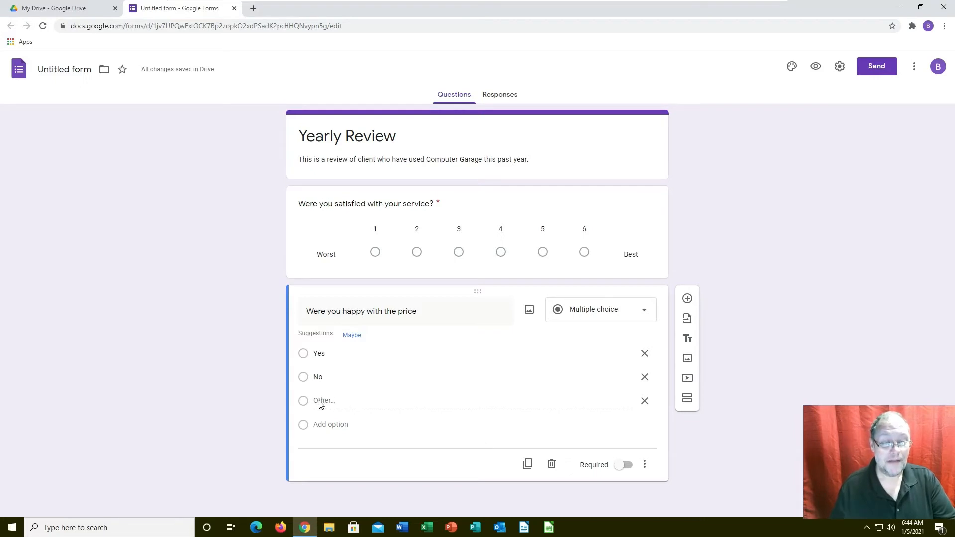
left_click_drag(319, 402, 337, 402)
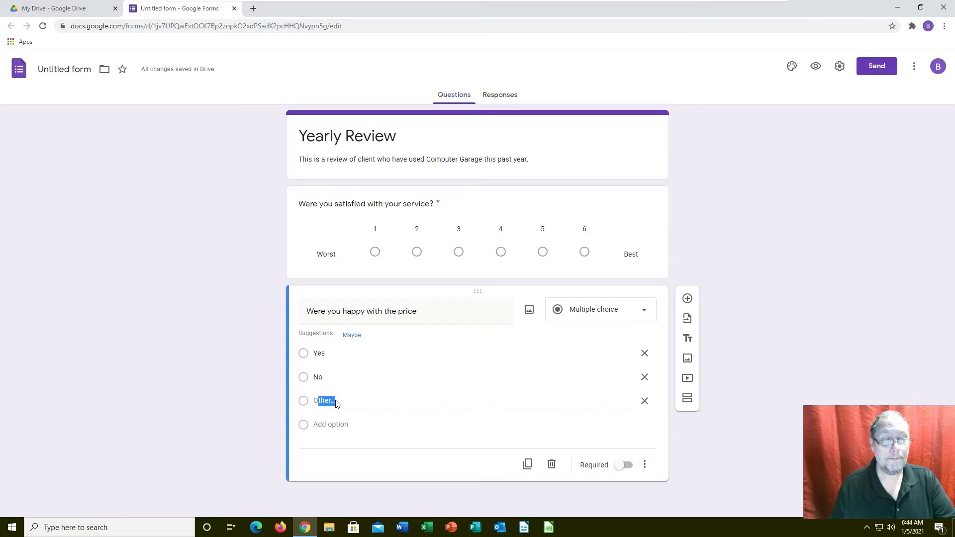
left_click(362, 401)
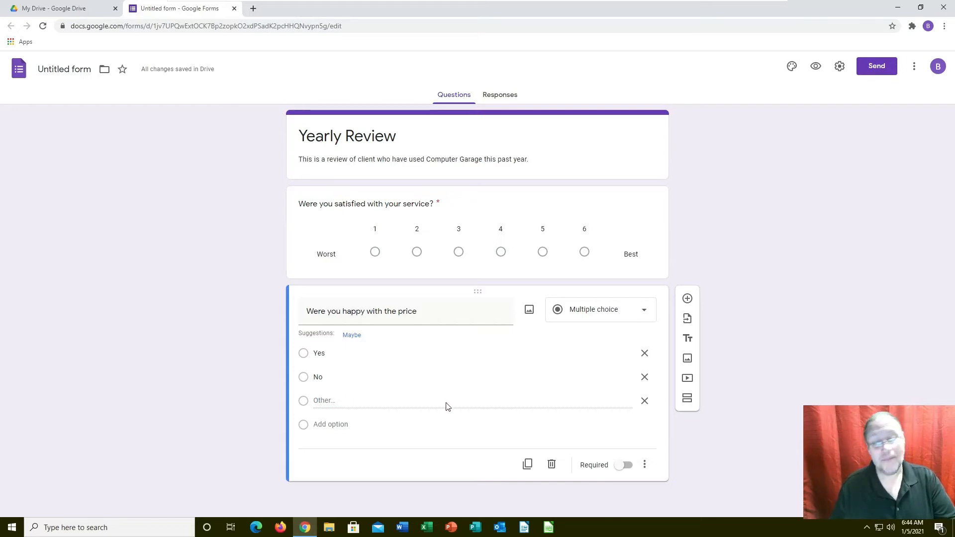
left_click(644, 402)
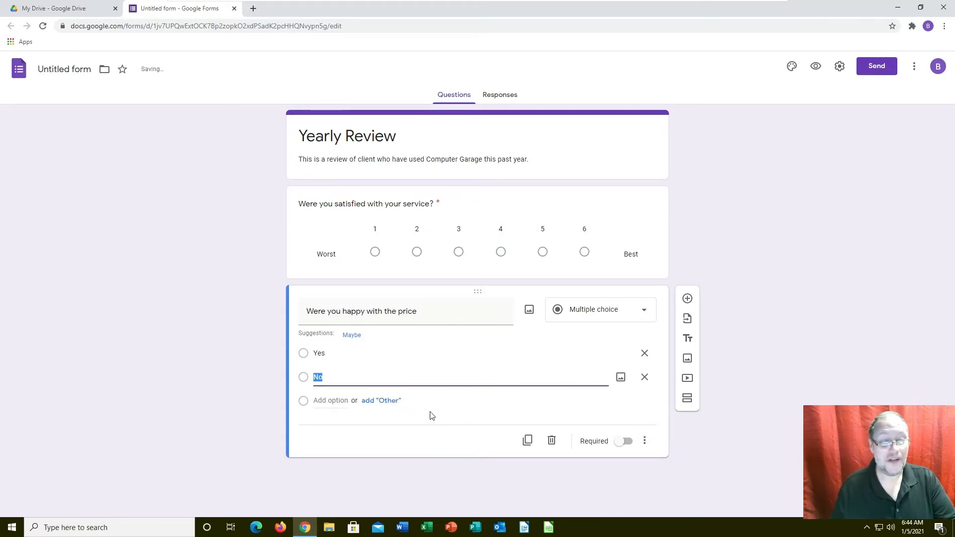
Add "Maybe" as the third option of the price question and make the question required.
left_click(305, 408)
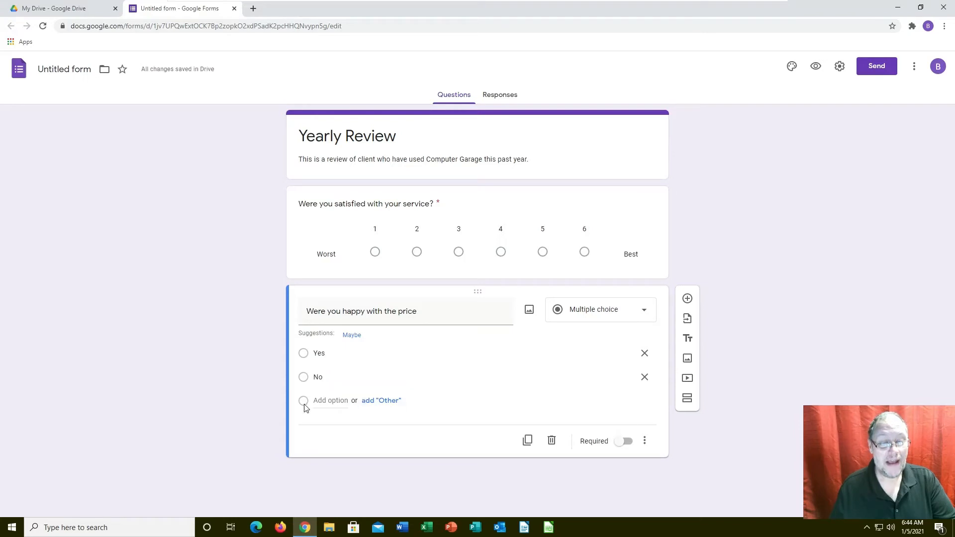
left_click(328, 401)
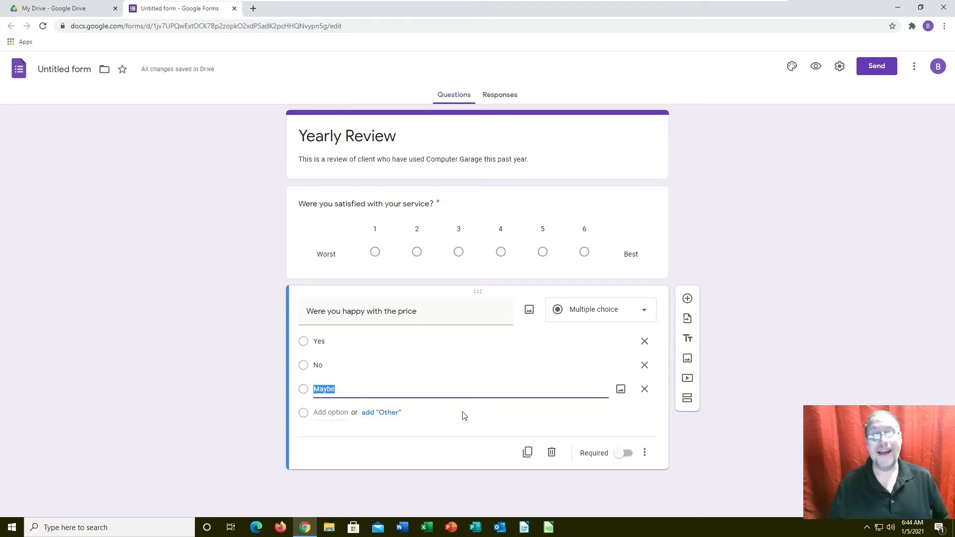
left_click(486, 420)
left_click(624, 455)
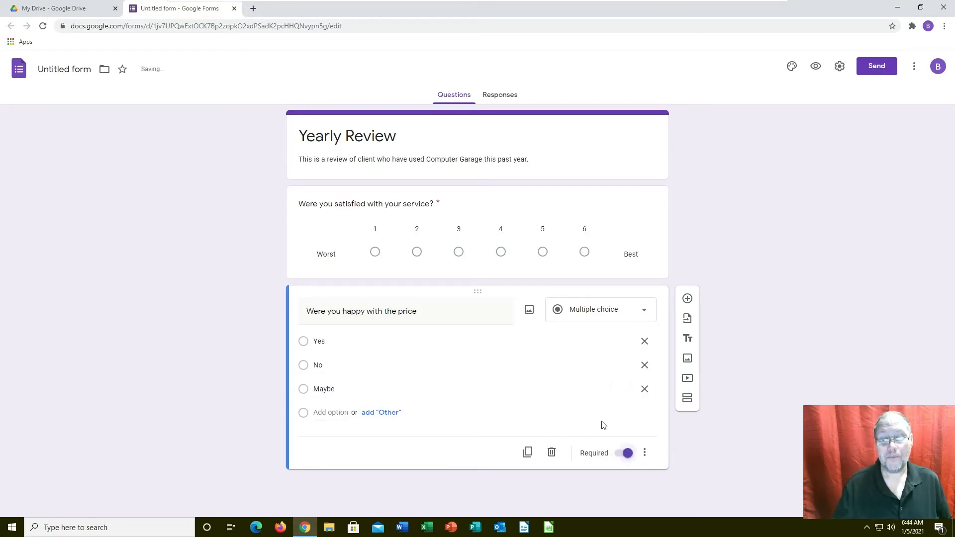
Add a third question titled "Your Name" with a short answer field.
left_click(687, 300)
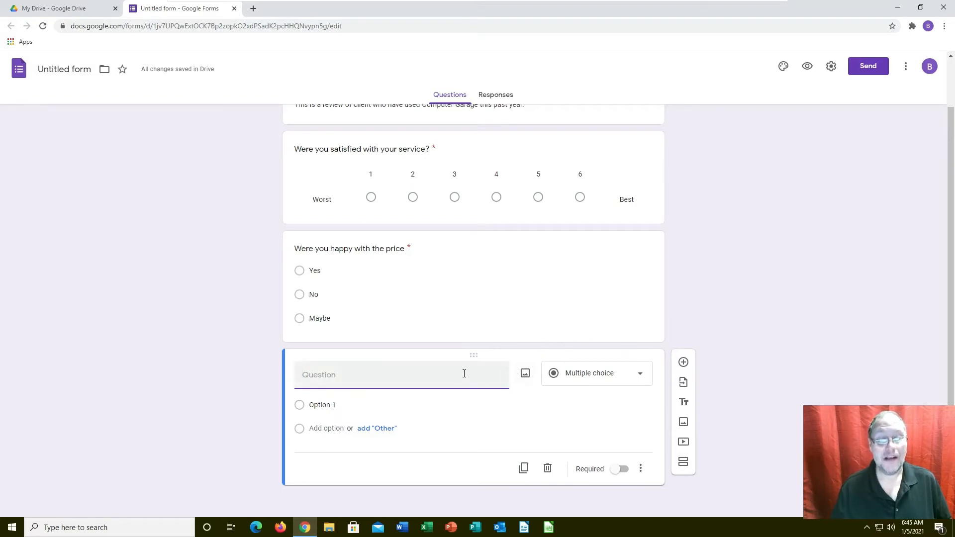
type("You")
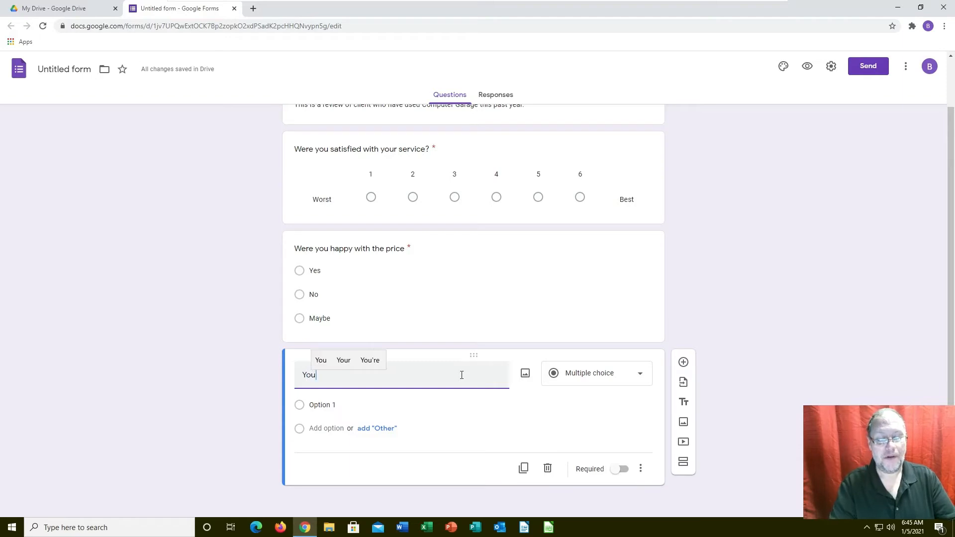
type("r Name")
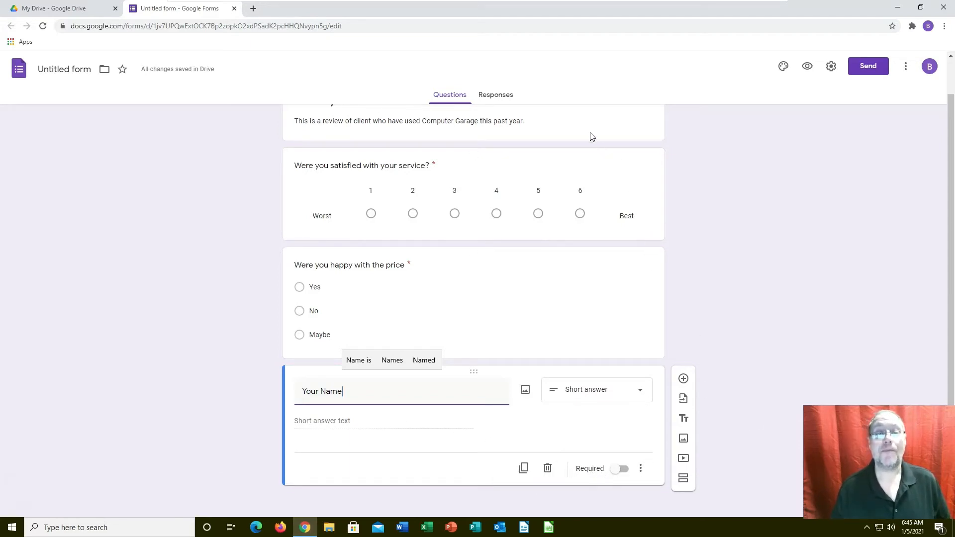
Turn accepting responses off and back on, and create a new spreadsheet as the form's response destination.
left_click(501, 95)
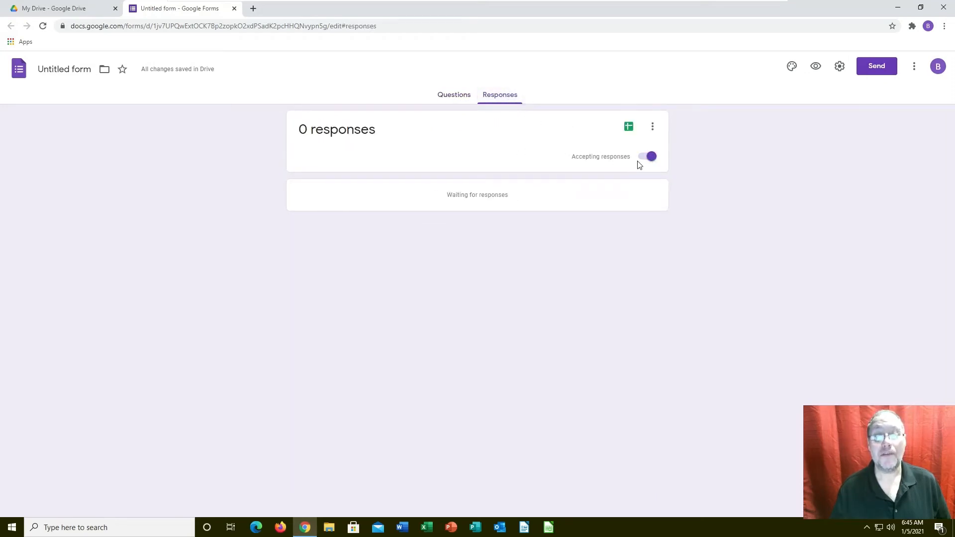
left_click(651, 156)
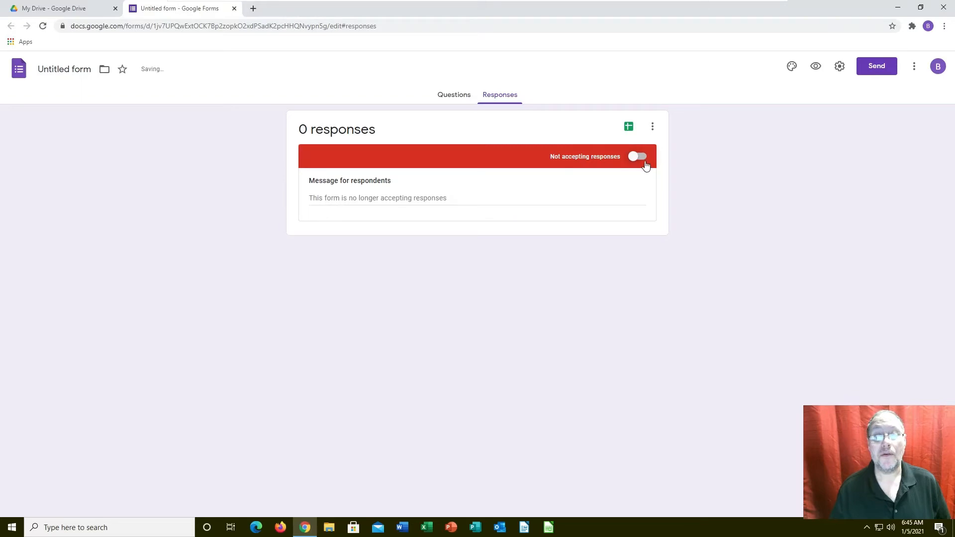
left_click(645, 162)
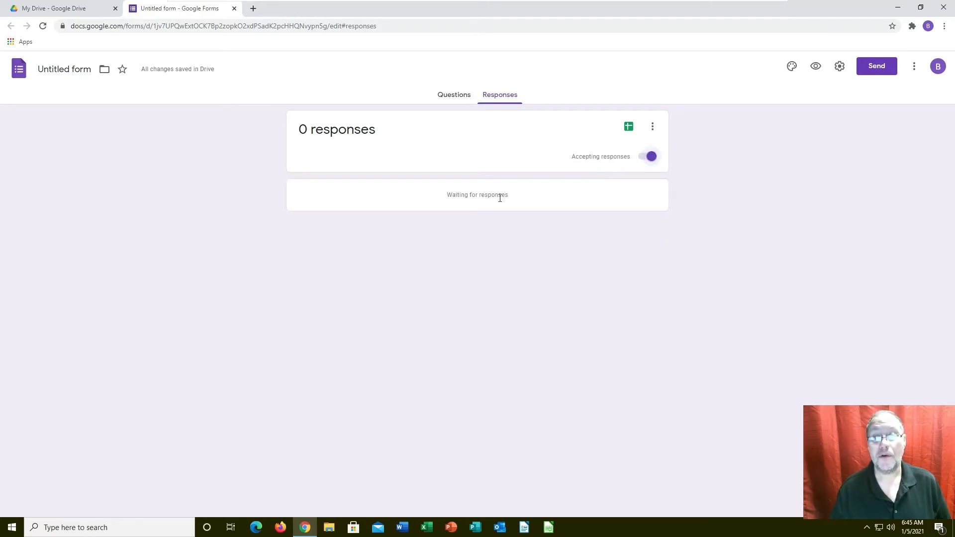
left_click(628, 130)
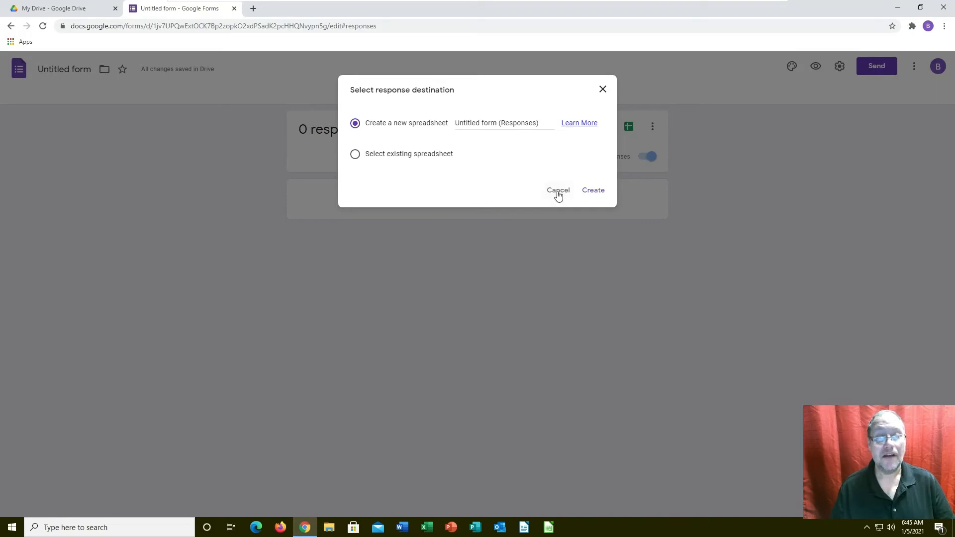
left_click(595, 193)
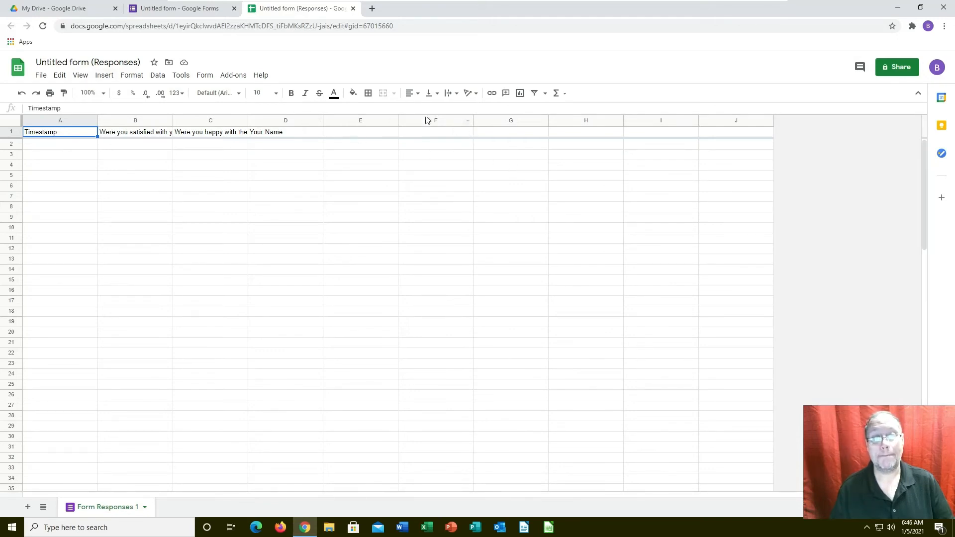
Add a notification rule to the response spreadsheet that emails right away when any changes are made, and close the spreadsheet.
left_click(206, 75)
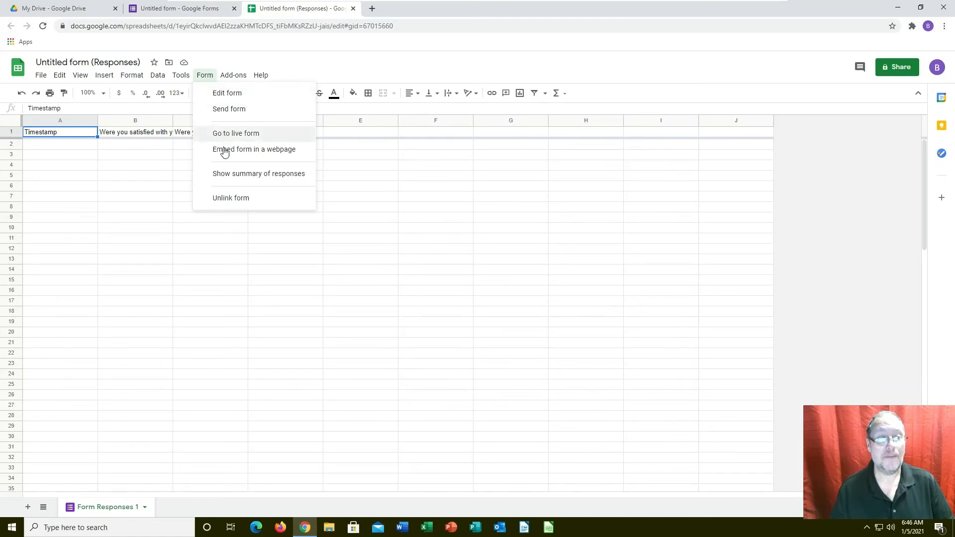
mouse_move(184, 79)
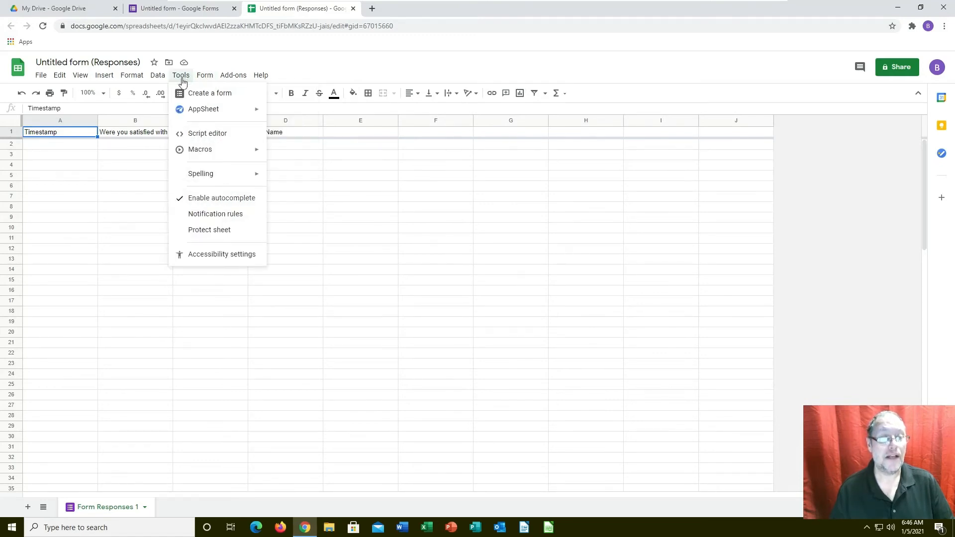
left_click(219, 215)
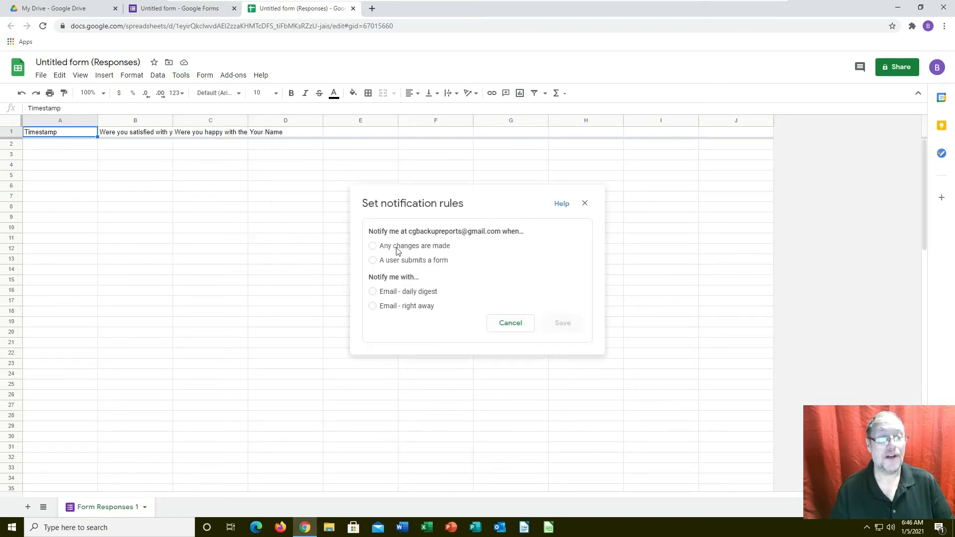
left_click(431, 247)
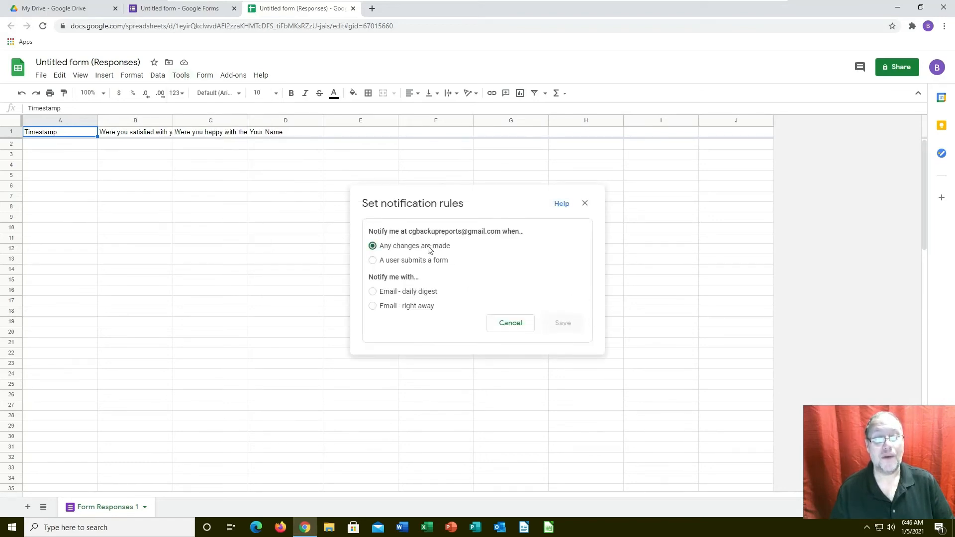
left_click(418, 309)
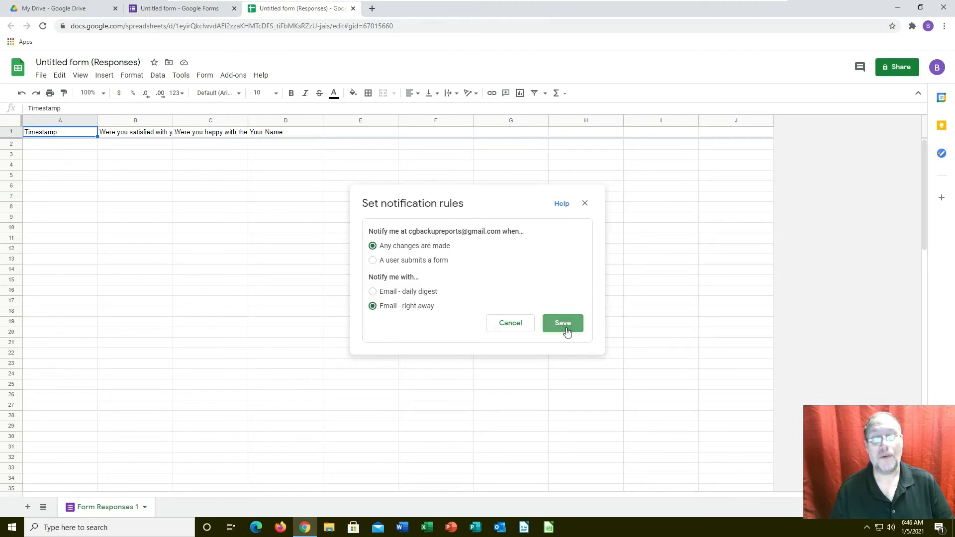
left_click(568, 332)
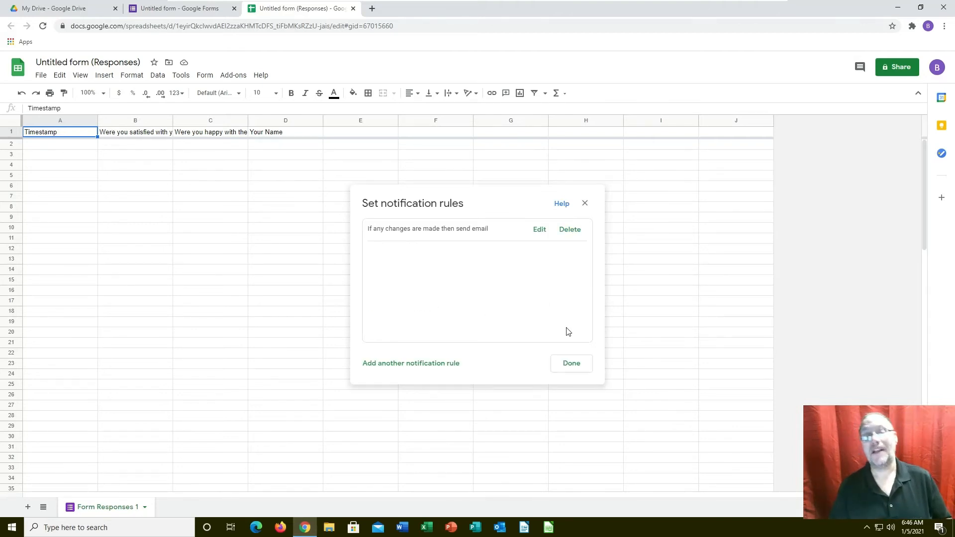
left_click(570, 365)
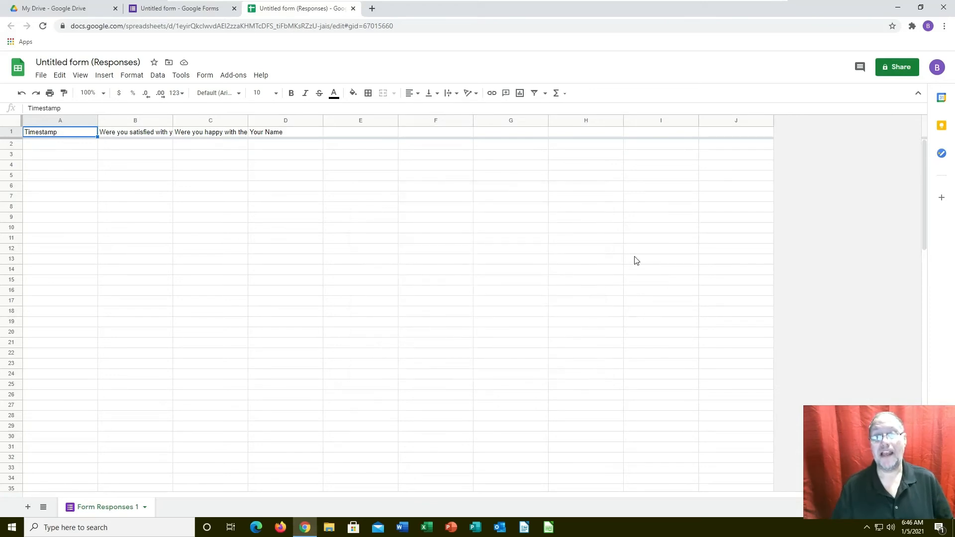
left_click(353, 9)
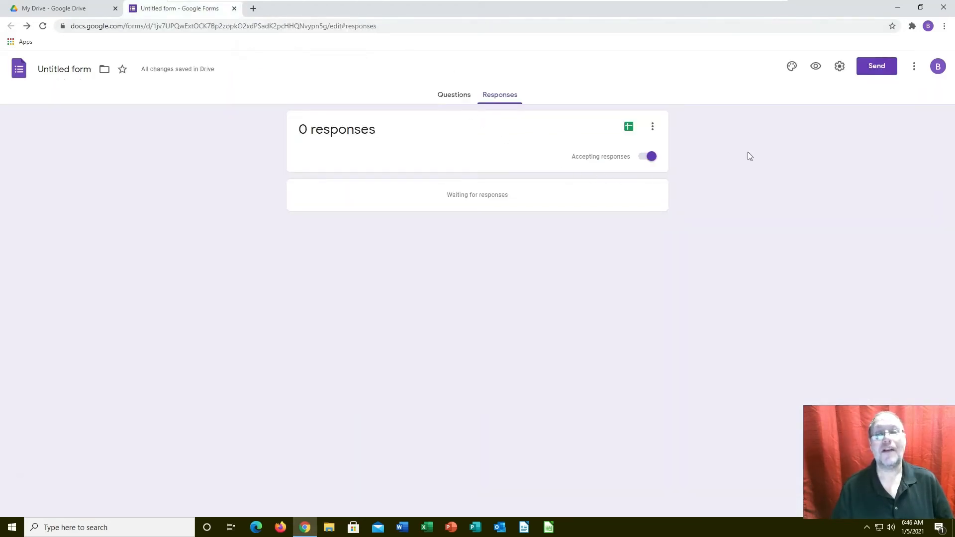
Copy the form's full shareable link from the sending options, and close the form to return to Drive.
left_click(876, 67)
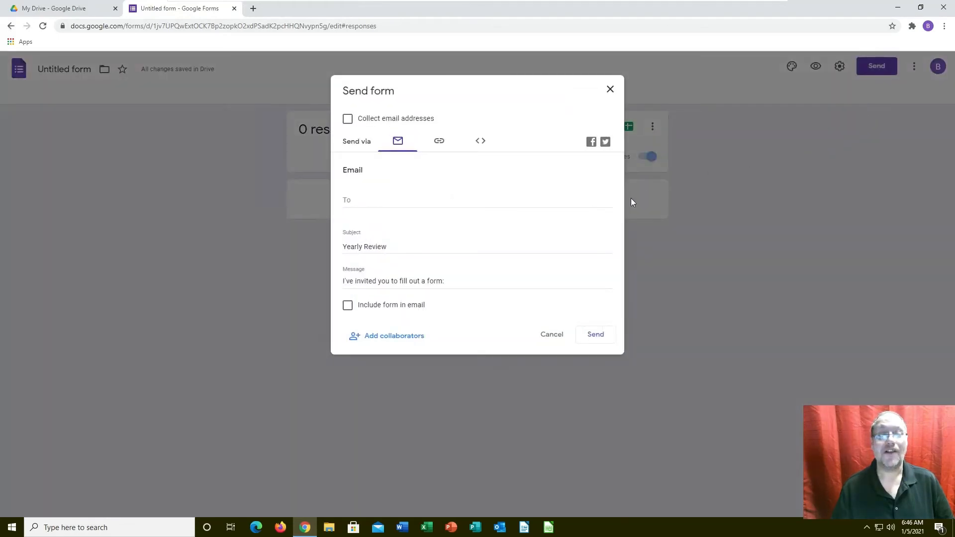
left_click(437, 143)
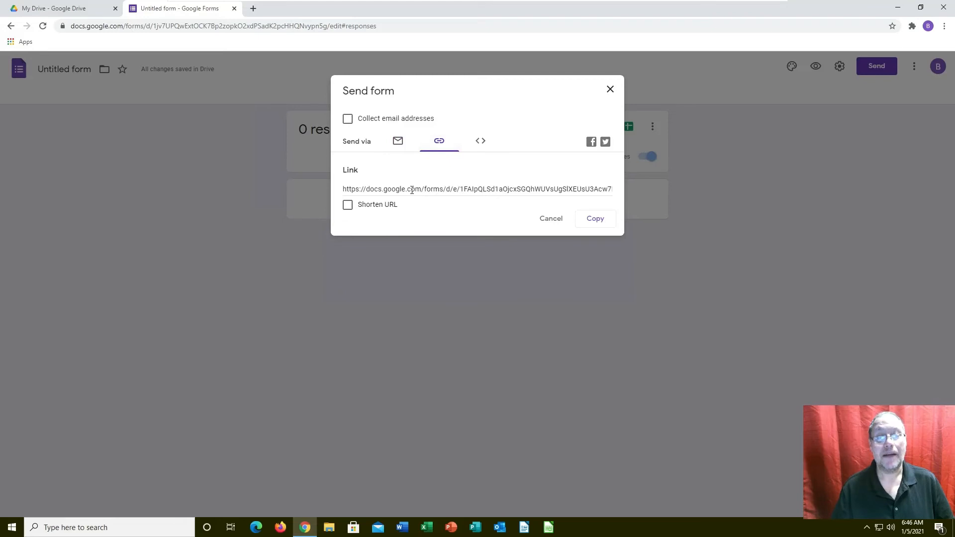
left_click(398, 141)
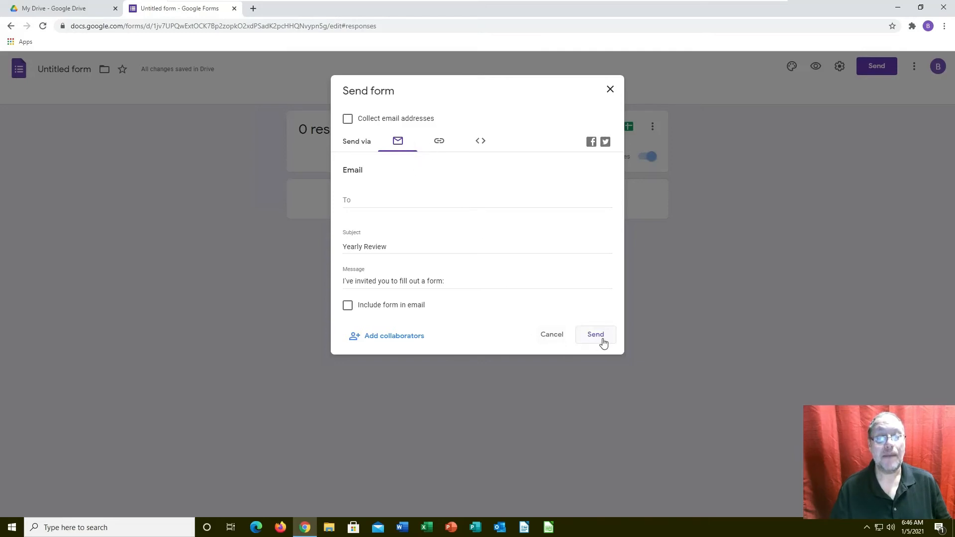
left_click(440, 142)
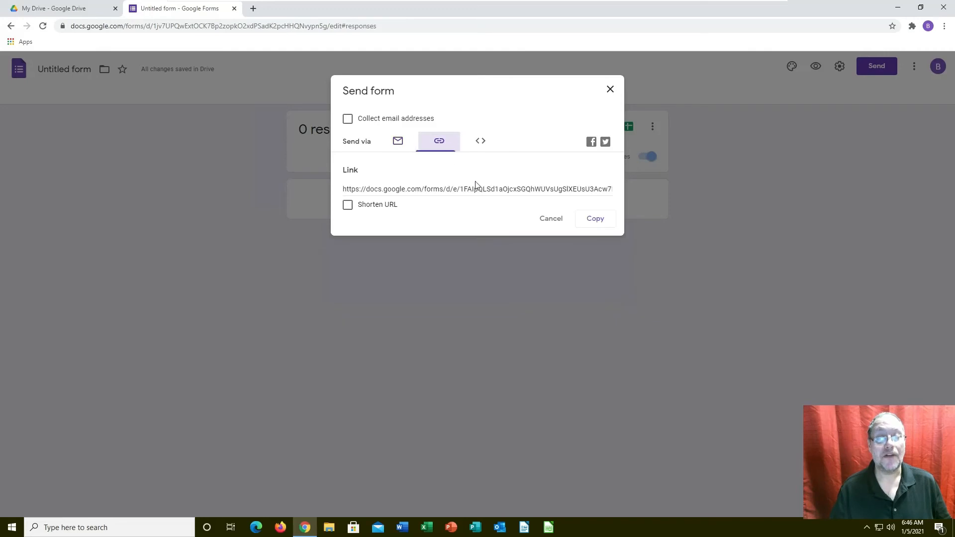
left_click(596, 218)
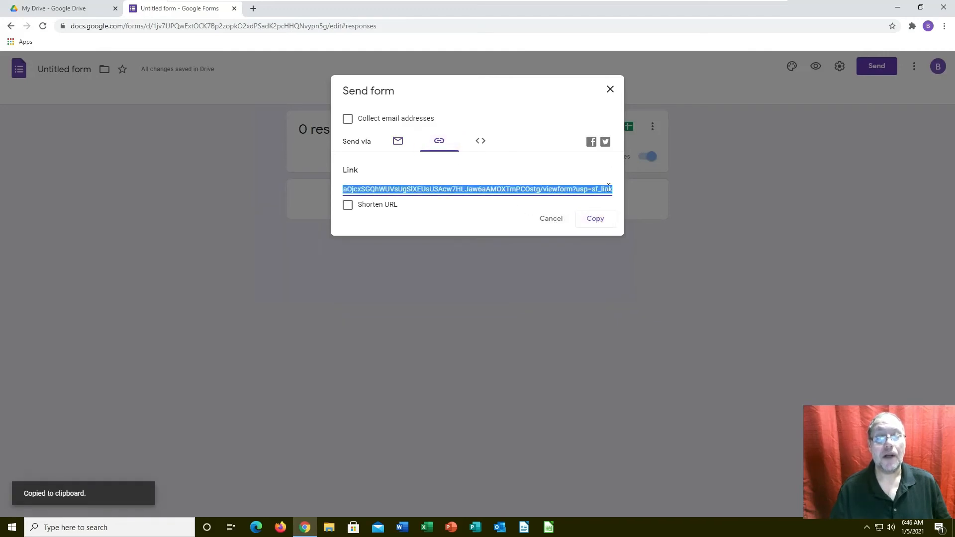
left_click(611, 91)
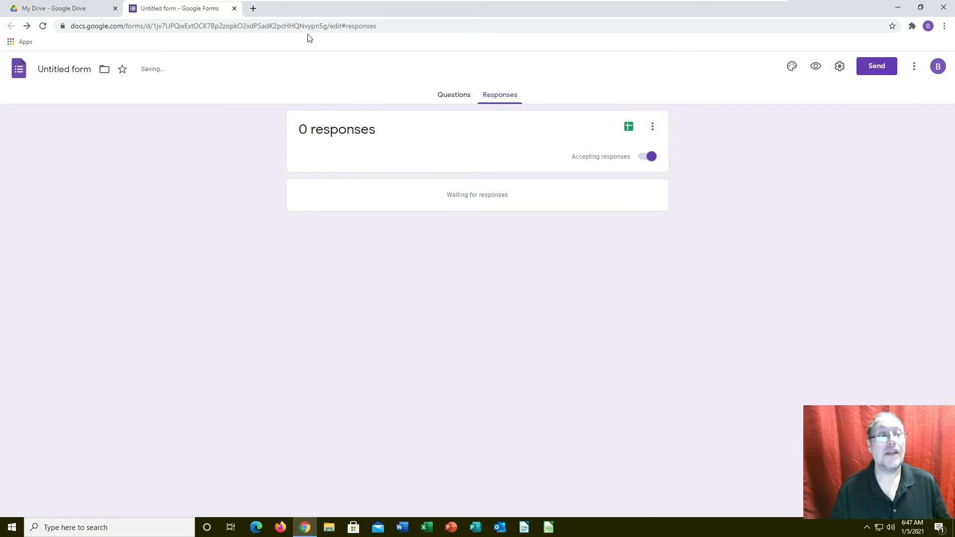
left_click(234, 9)
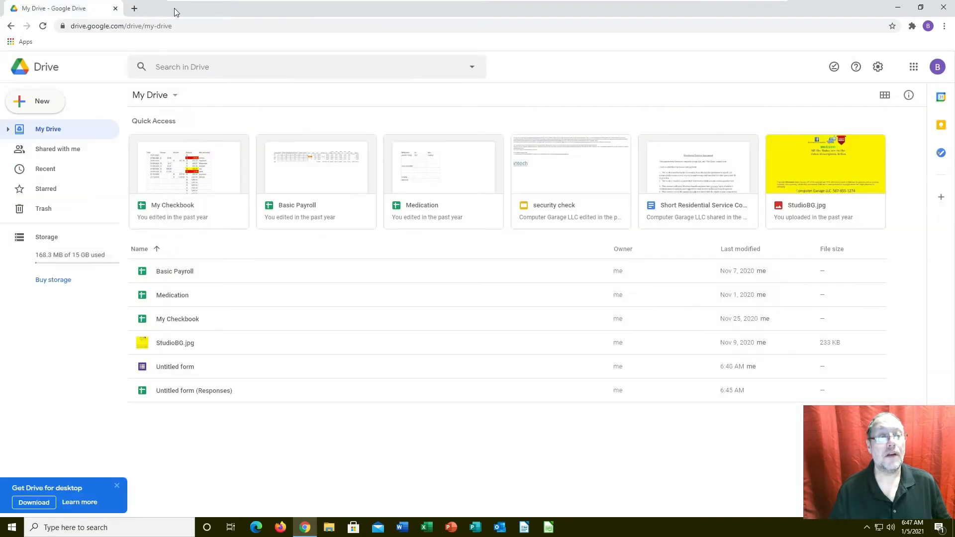
Close Drive and load the copied form link in a new browser tab.
left_click(135, 9)
left_click(113, 8)
left_click(115, 8)
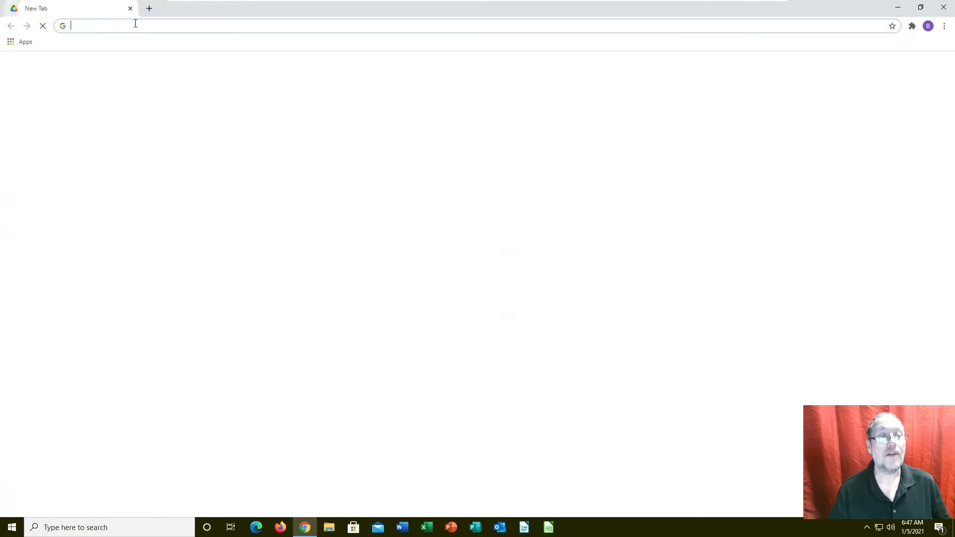
left_click(145, 28)
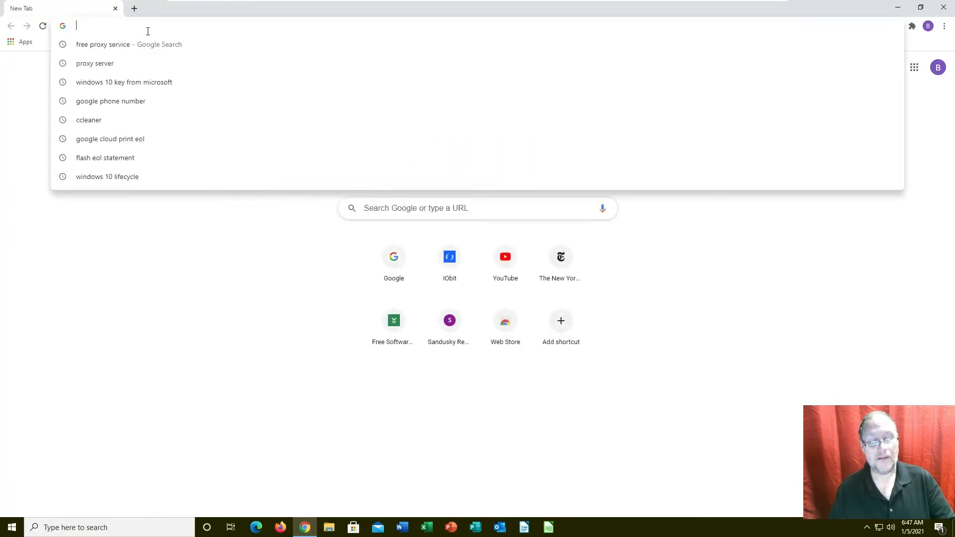
key("ctrl+v")
key("Return")
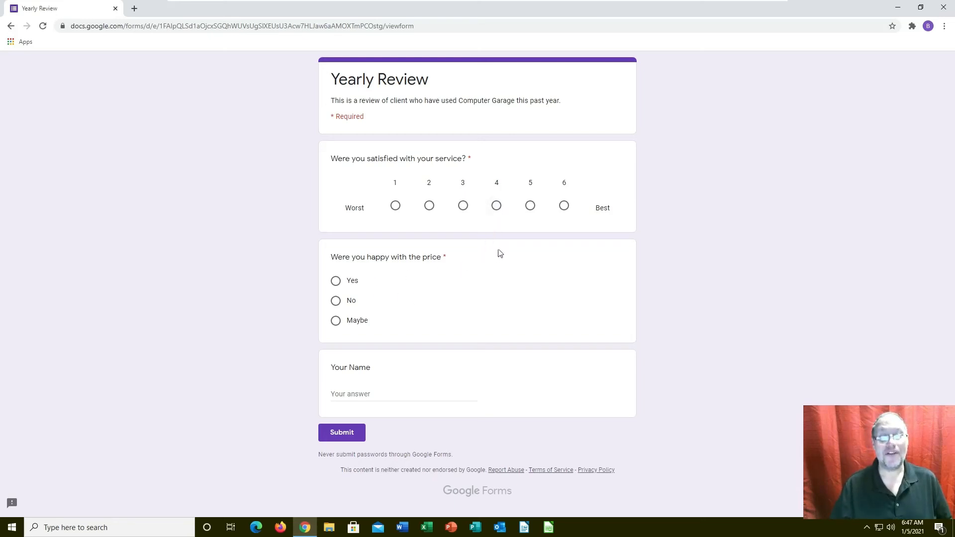
Answer the survey with a satisfaction rating of 6 and No for the price, leave the name blank, and submit the response.
left_click(530, 207)
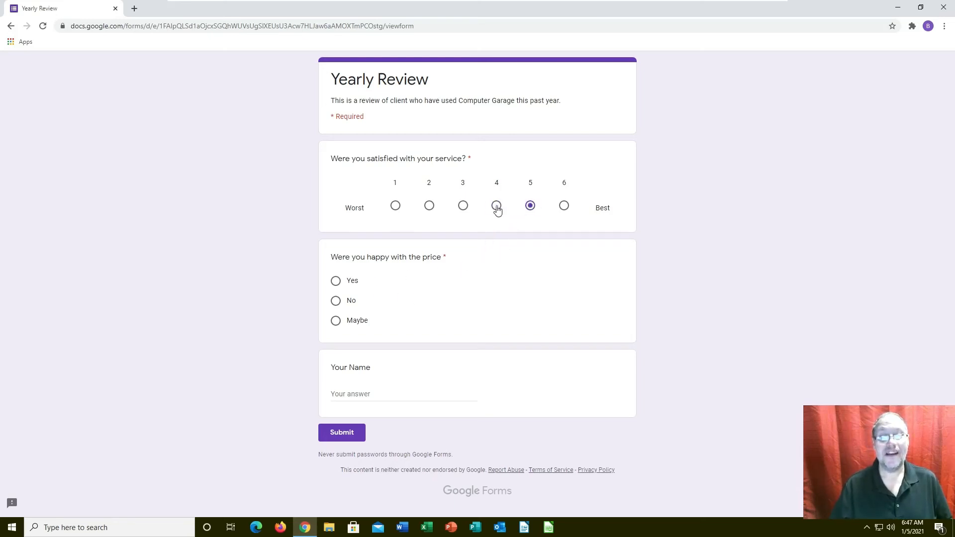
left_click(464, 207)
left_click(431, 208)
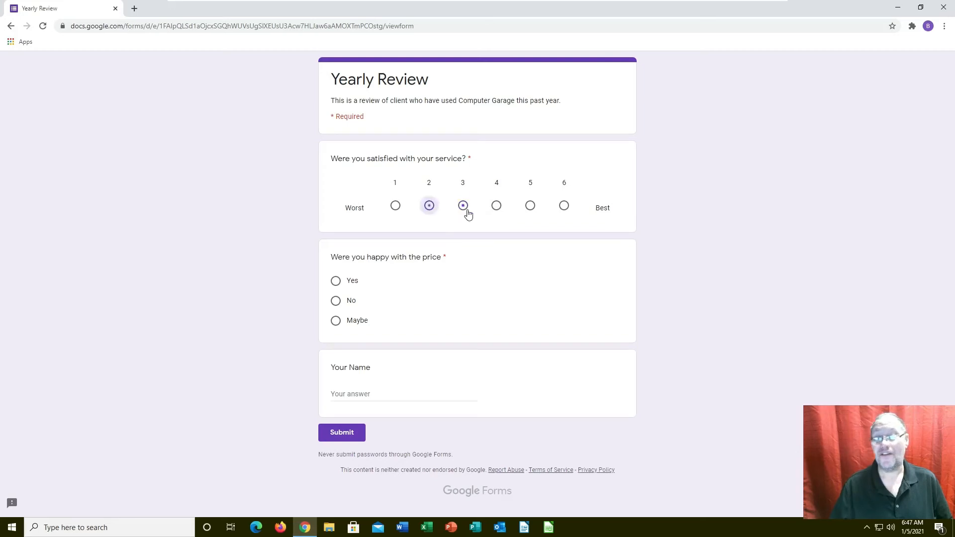
left_click(564, 206)
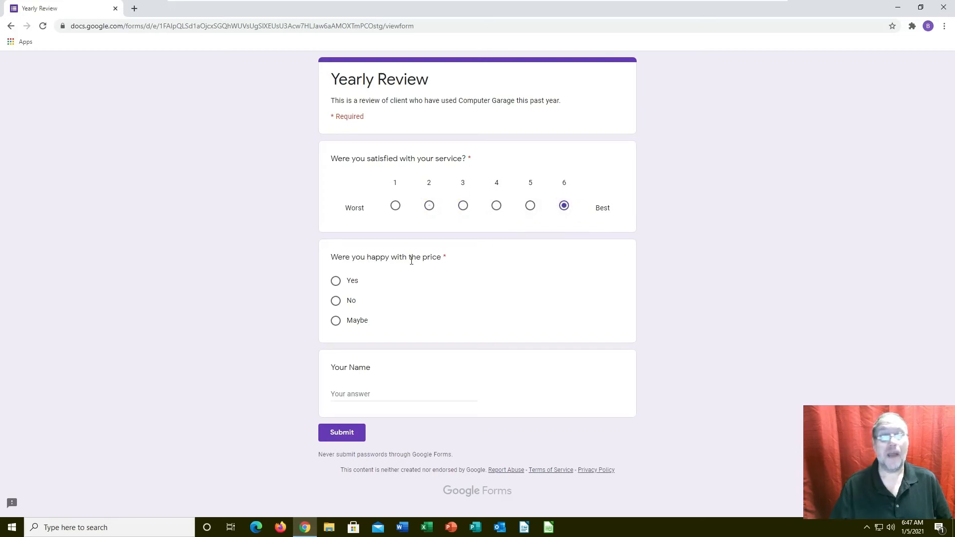
left_click(336, 281)
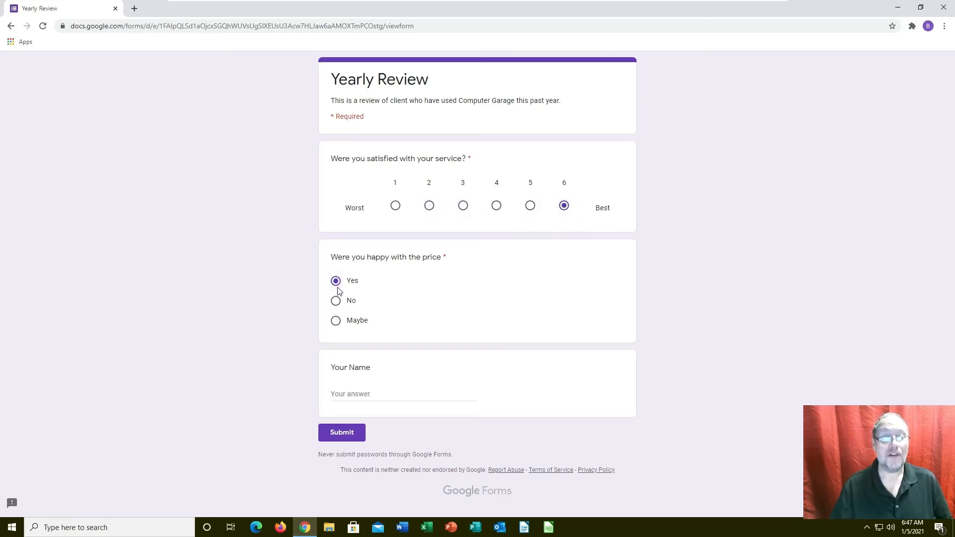
left_click(336, 320)
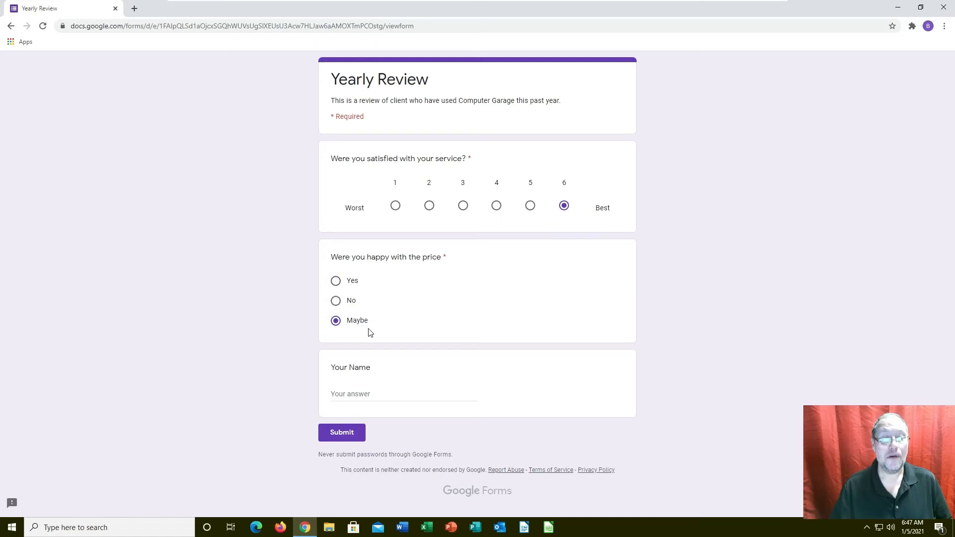
left_click(336, 301)
left_click(396, 394)
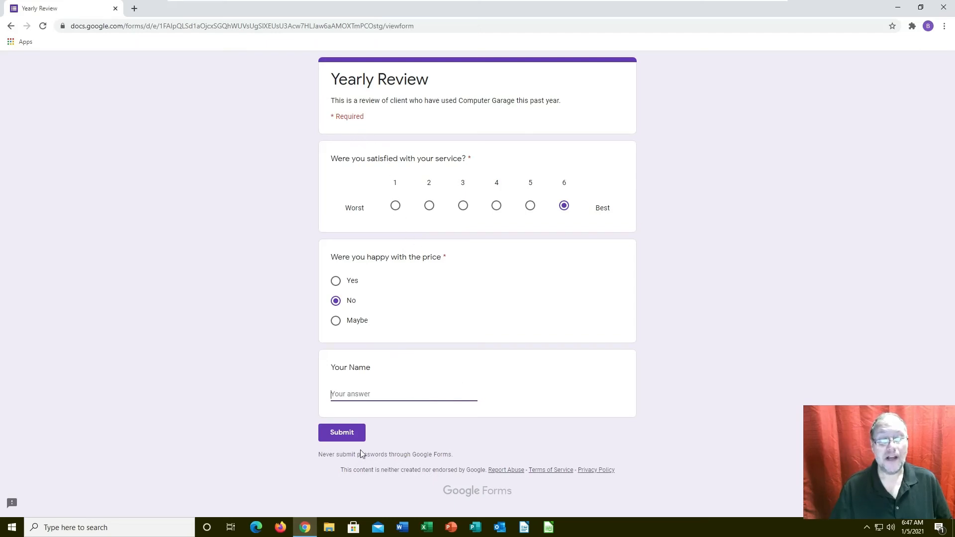
left_click(337, 438)
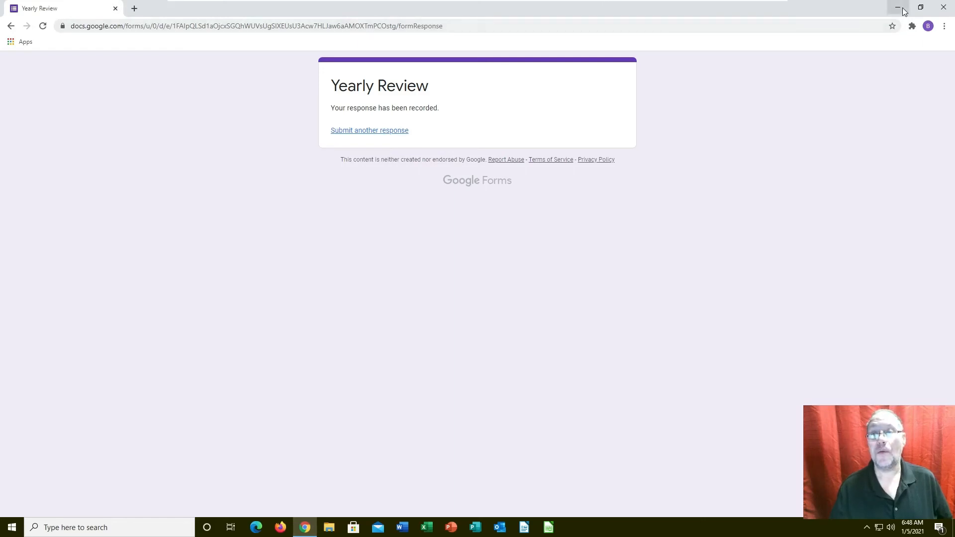
Open the Gmail inbox in a new tab to check for spreadsheet change notifications.
left_click(134, 9)
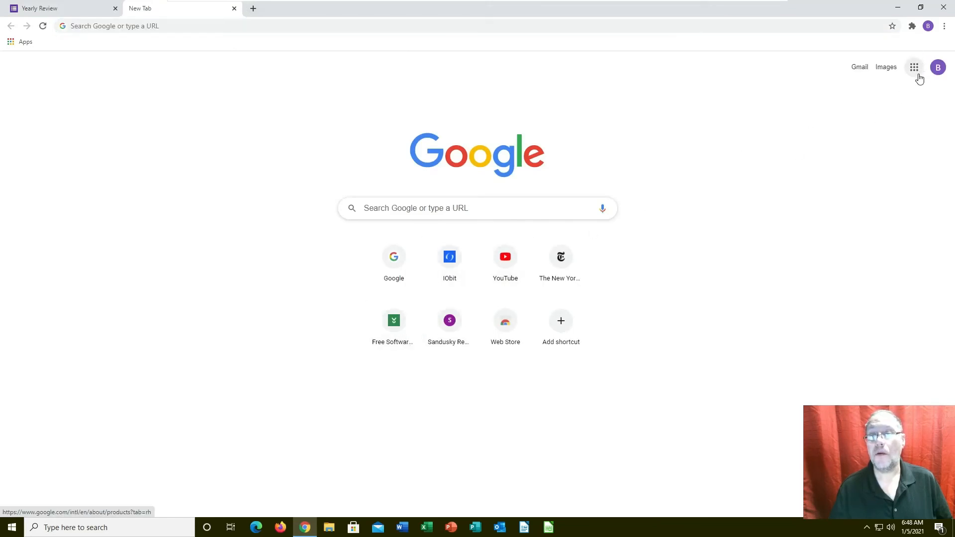
left_click(918, 74)
left_click(823, 250)
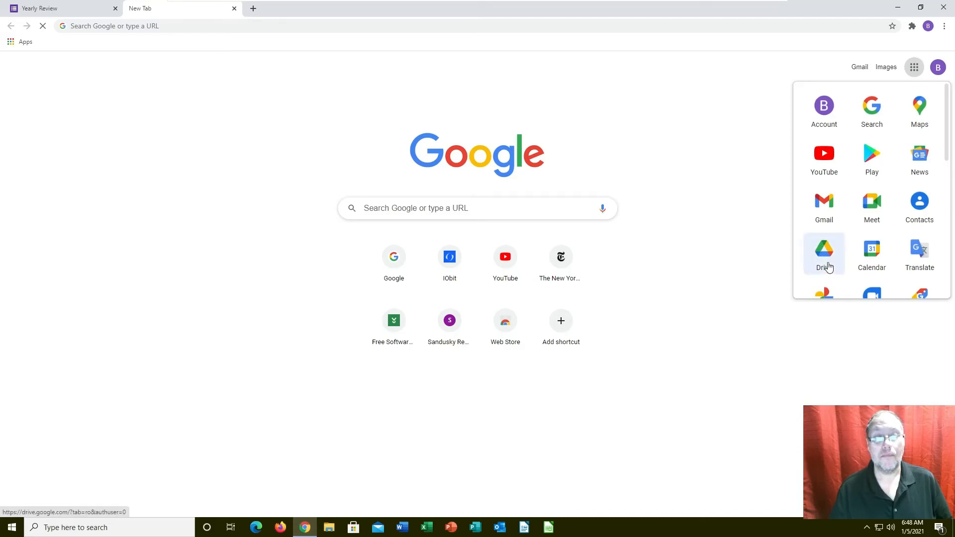
left_click(863, 73)
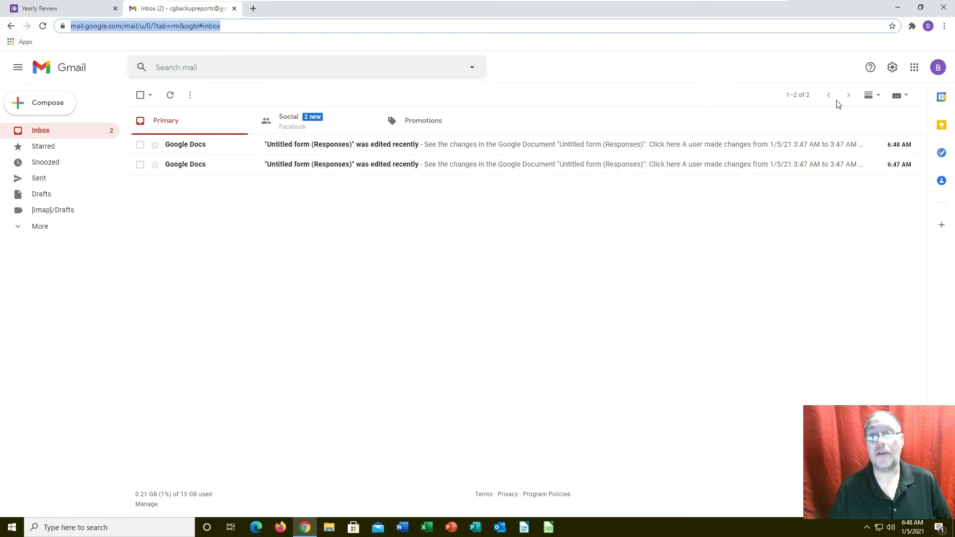
Go to Google Drive and open the Untitled form (Responses) spreadsheet.
left_click(914, 67)
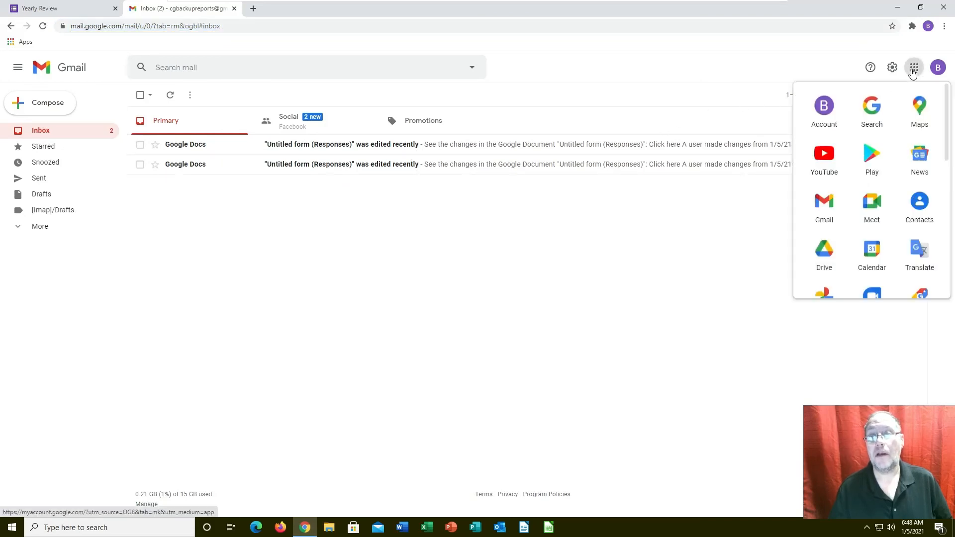
left_click(825, 253)
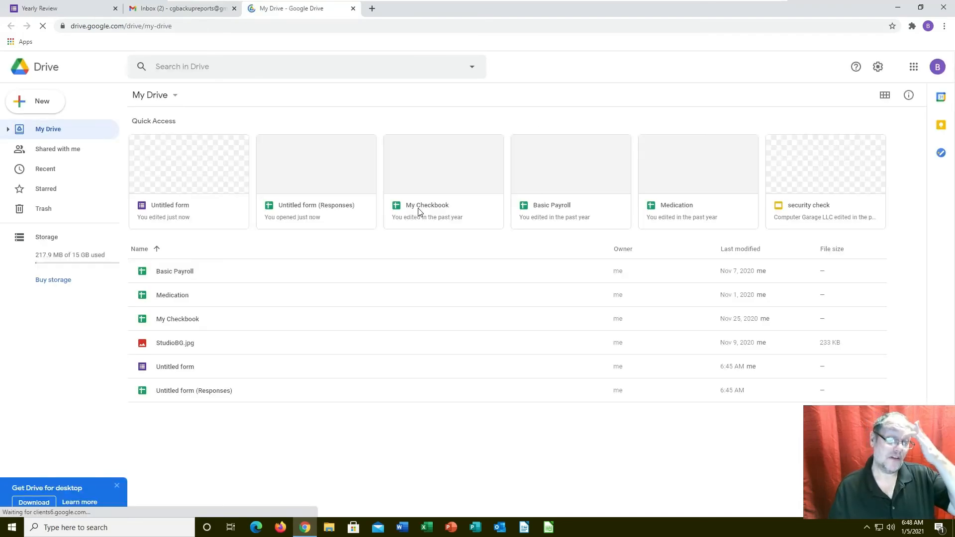
left_click(333, 180)
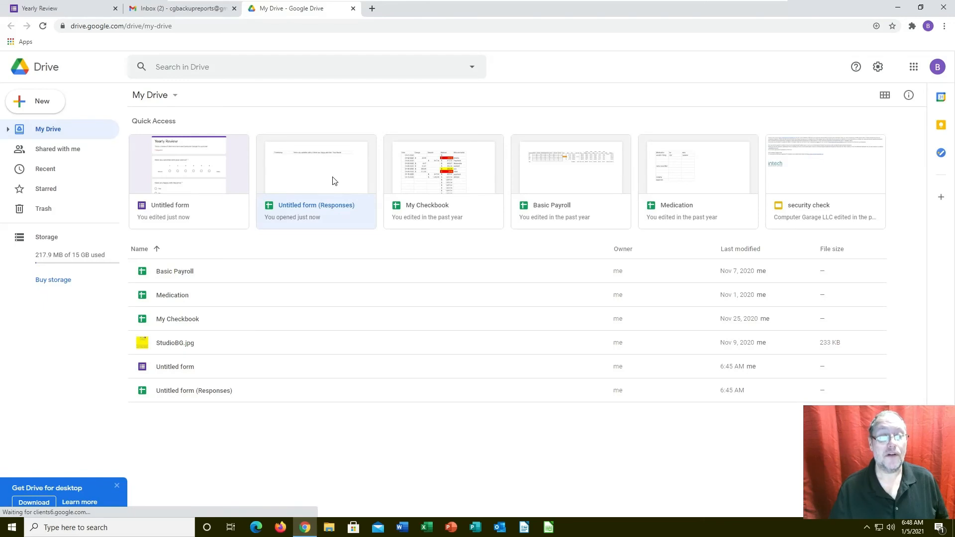
double_click(334, 181)
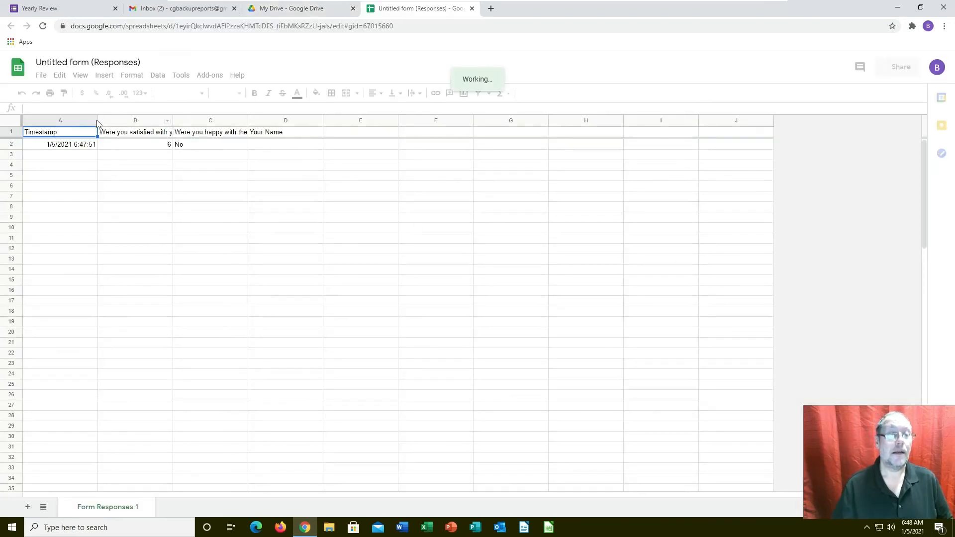
Widen columns A, B and C of the response sheet so the full question headings fit.
left_click_drag(98, 123, 145, 124)
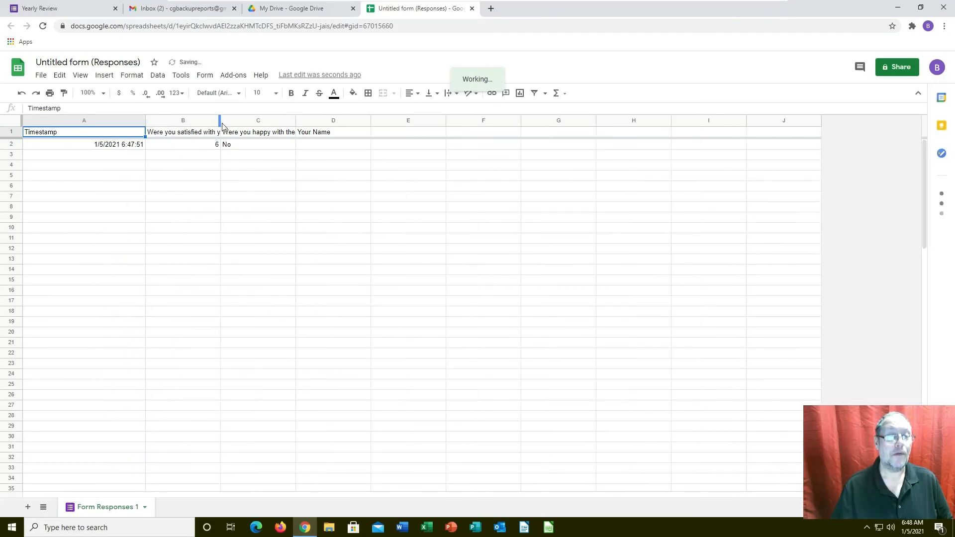
left_click_drag(220, 125, 289, 131)
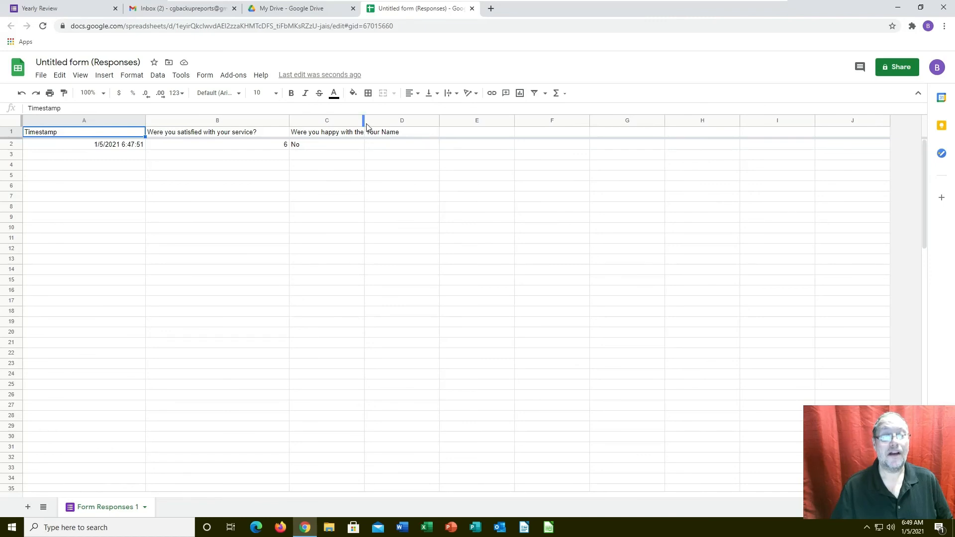
left_click_drag(364, 123, 415, 123)
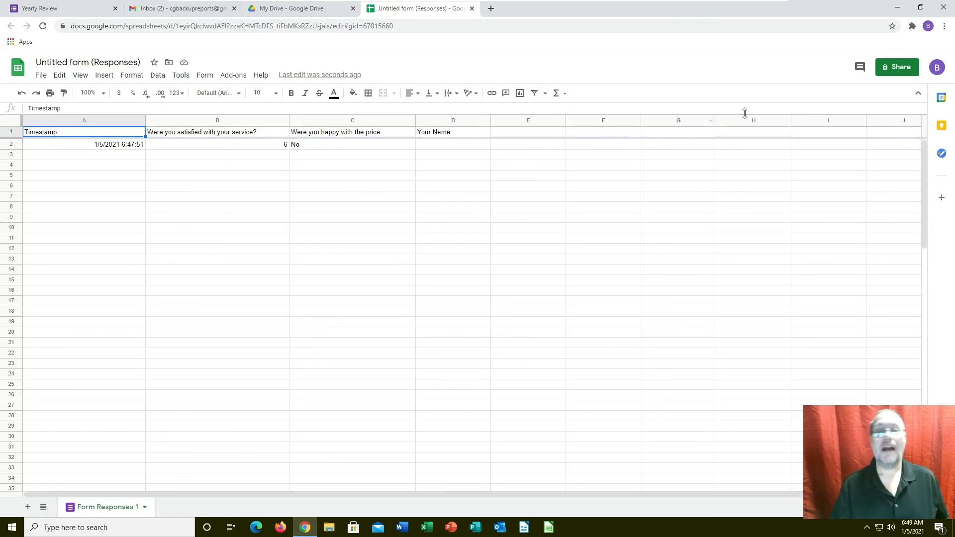
Close the response spreadsheet, the Drive page and the submitted Yearly Review form.
left_click(472, 8)
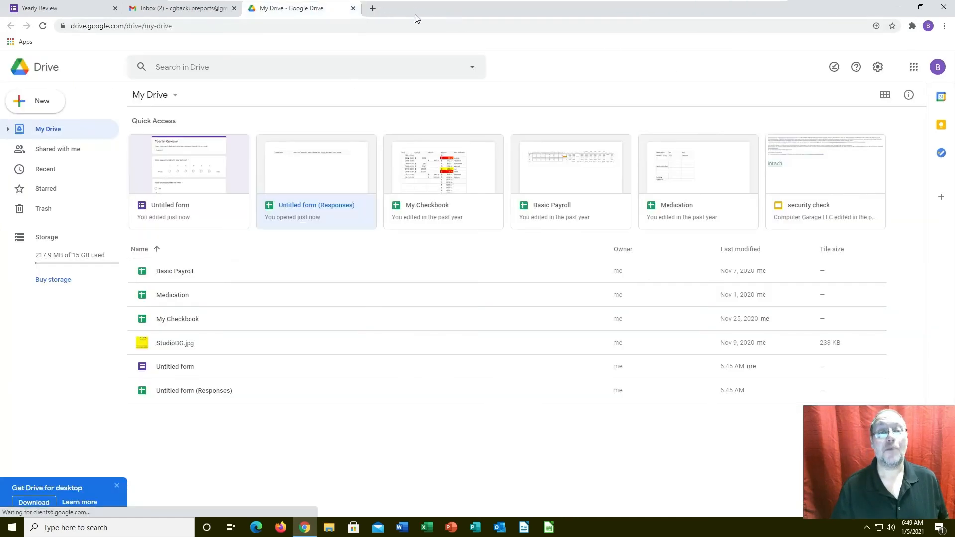
left_click(353, 9)
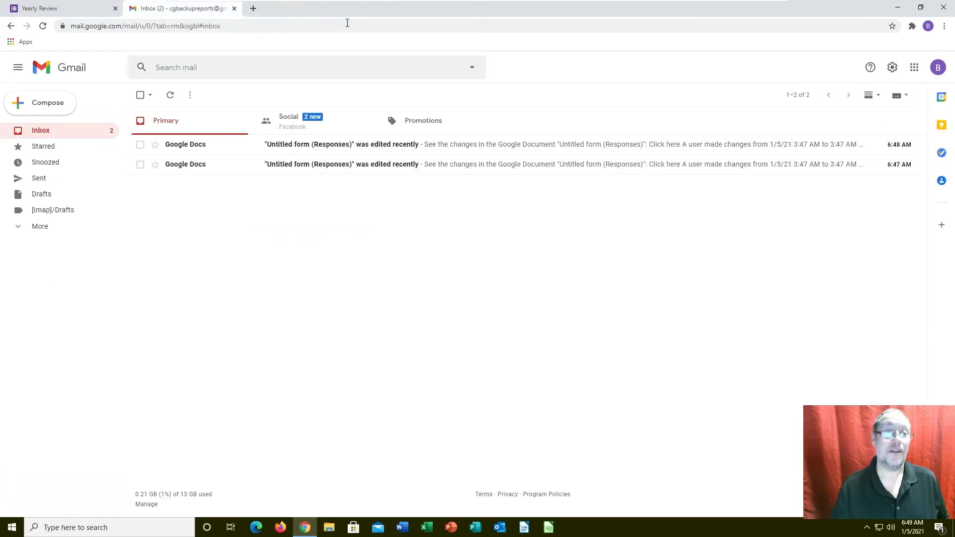
left_click(115, 9)
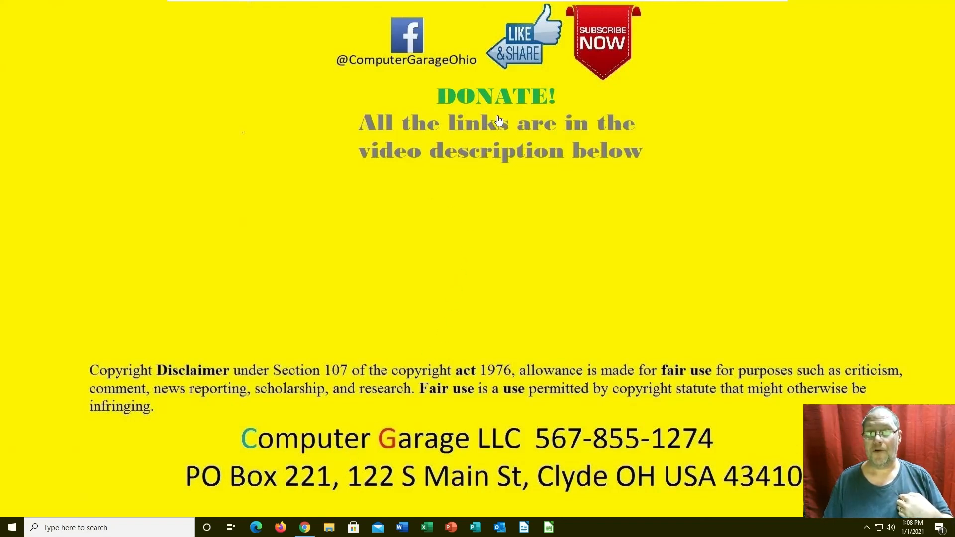
Switch to the browser window with the YouTube page of the video Cleaning out Browser Caches and Cookies.
mouse_move(309, 531)
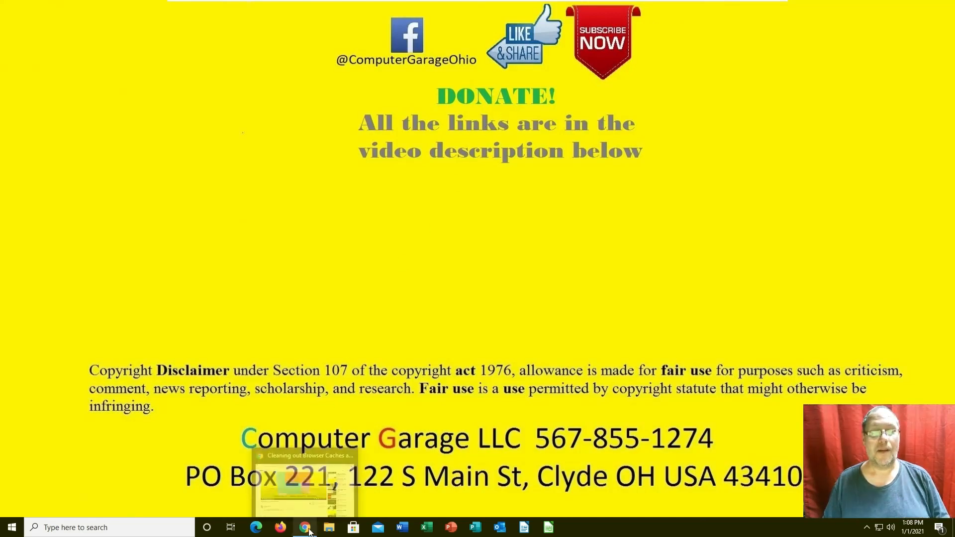
left_click(301, 490)
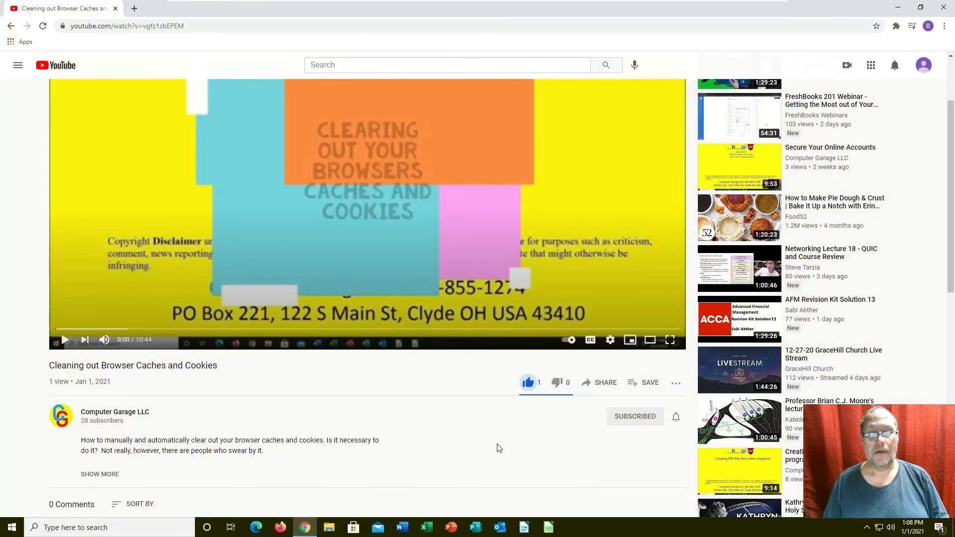